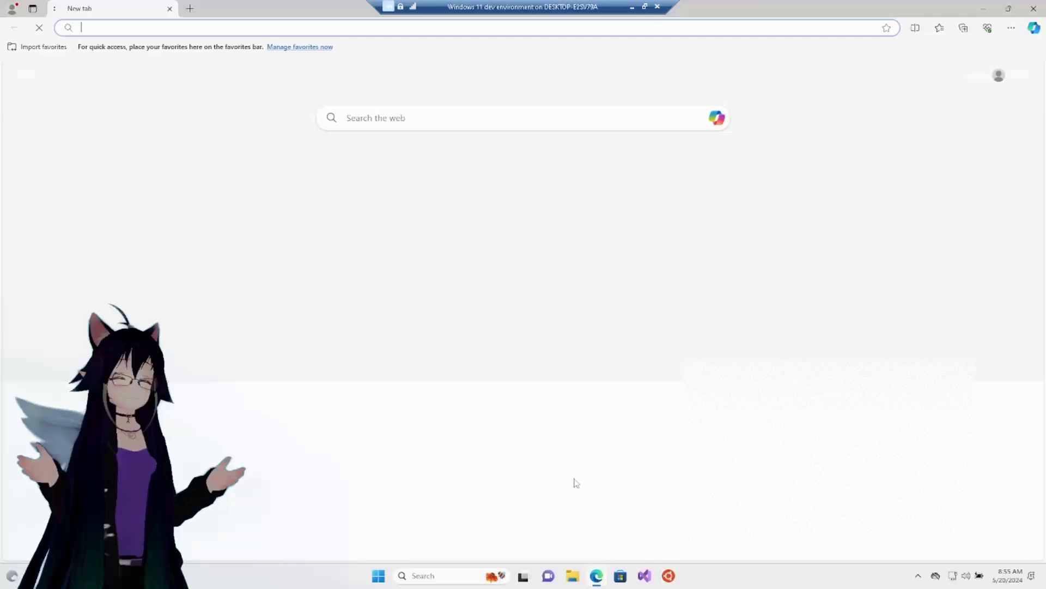
Go to vrchat.com and log in to the VRChat account with its username and password.
type("v")
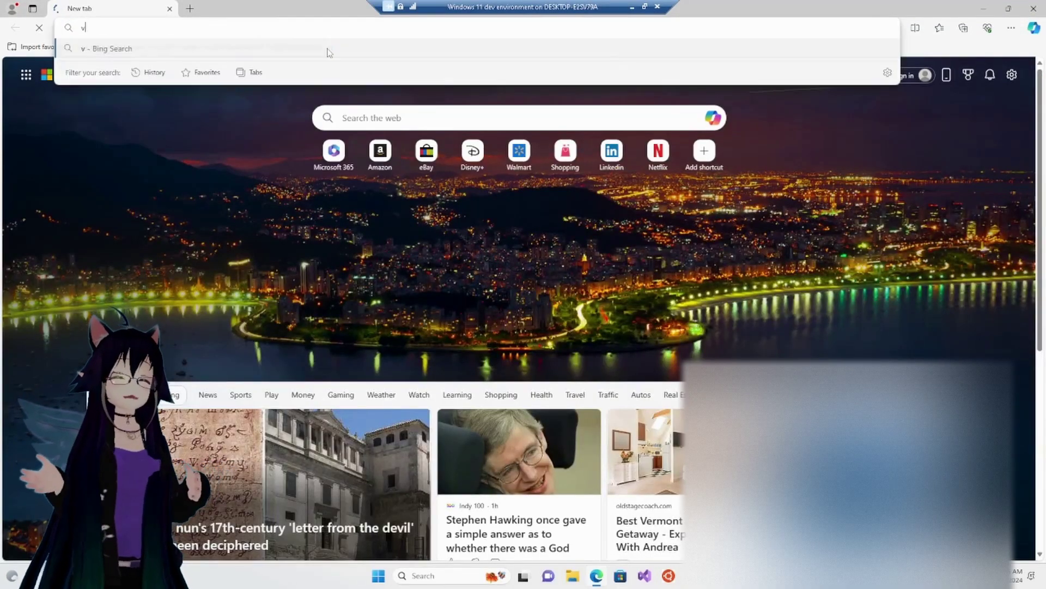
type("rchat.com")
key("Return")
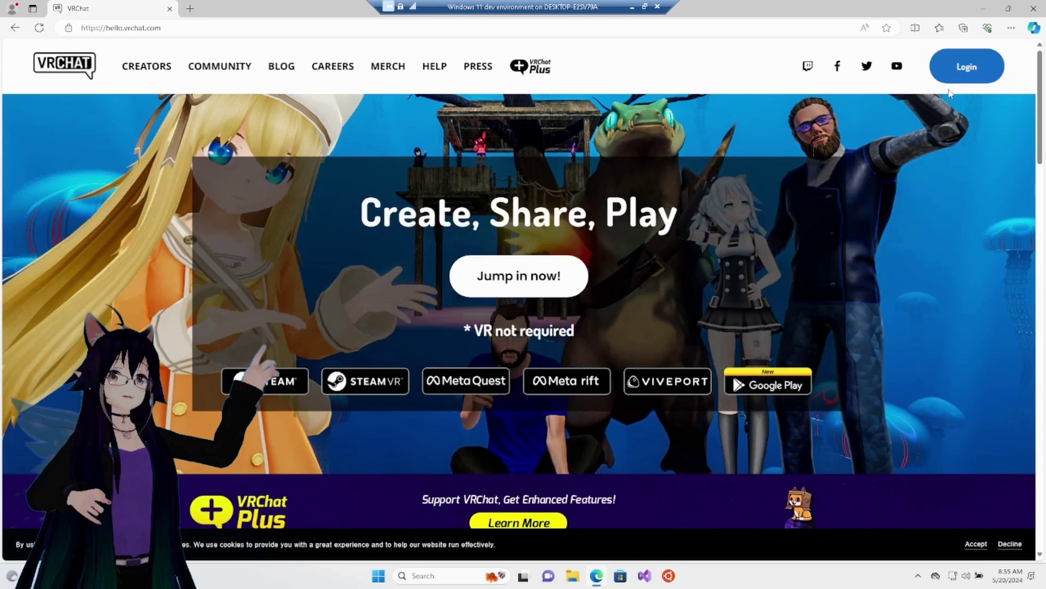
left_click(966, 69)
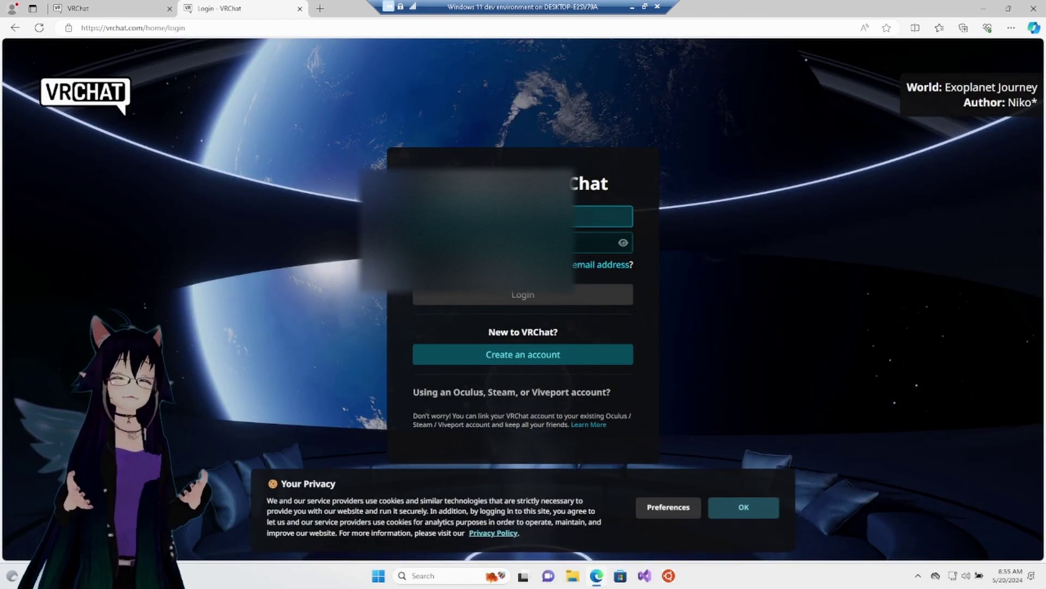
key("Tab")
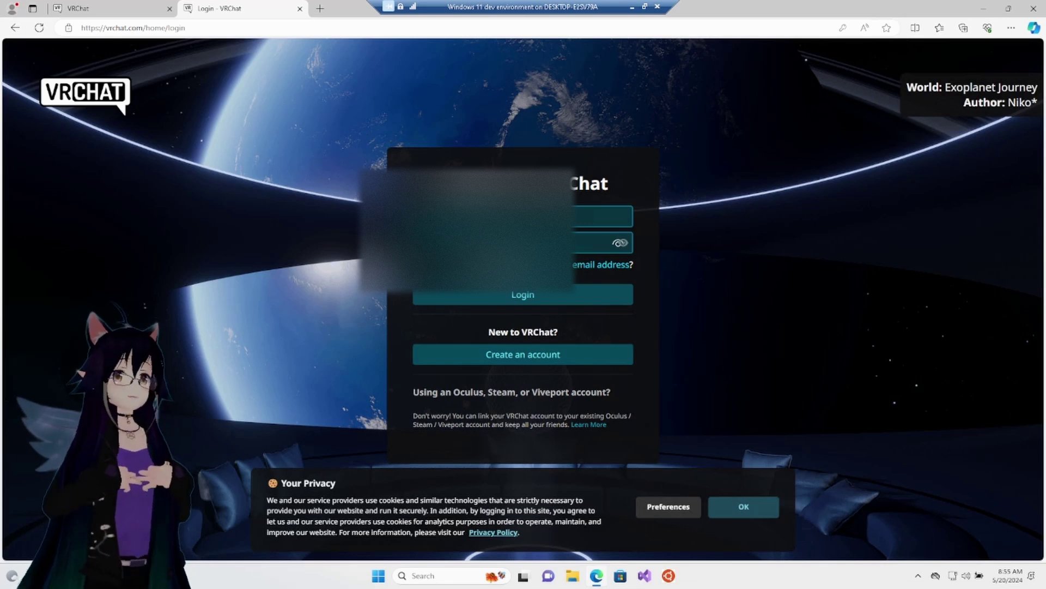
key("Return")
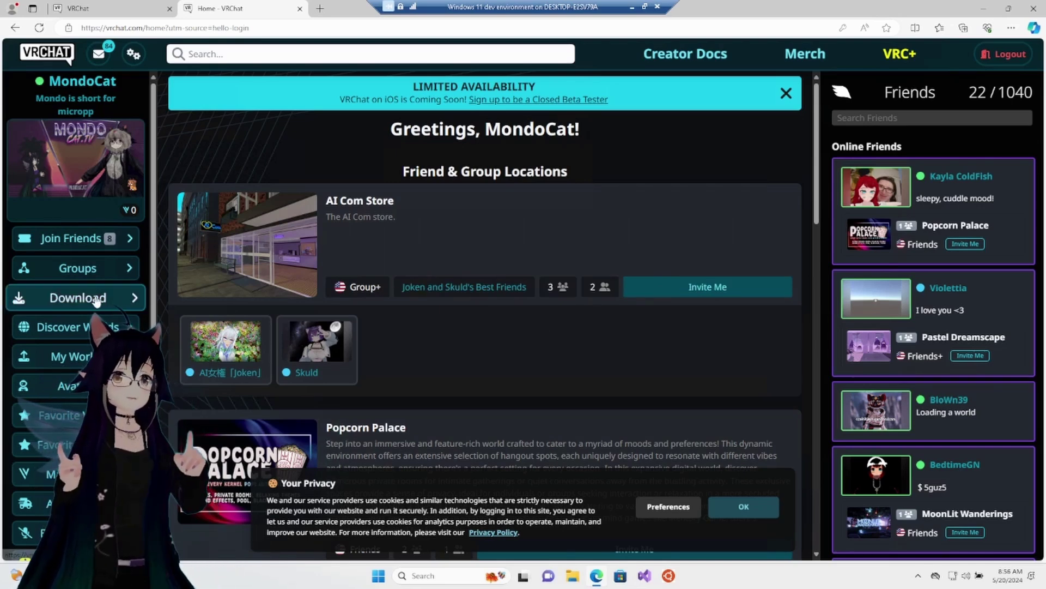
Download the Creator Companion and install it for the current user only, then allow its network access.
left_click(60, 298)
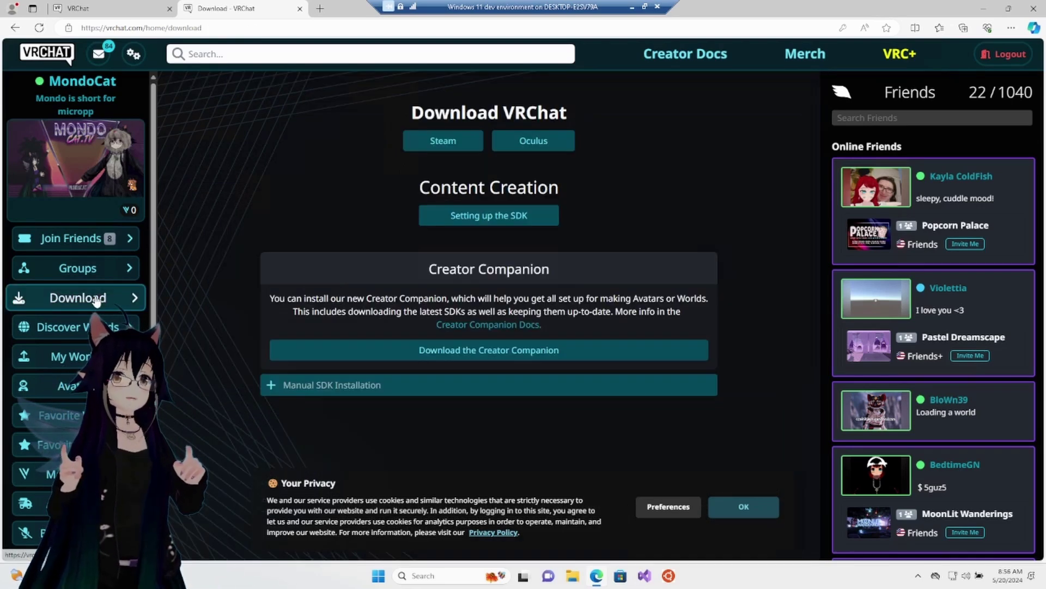
left_click(517, 355)
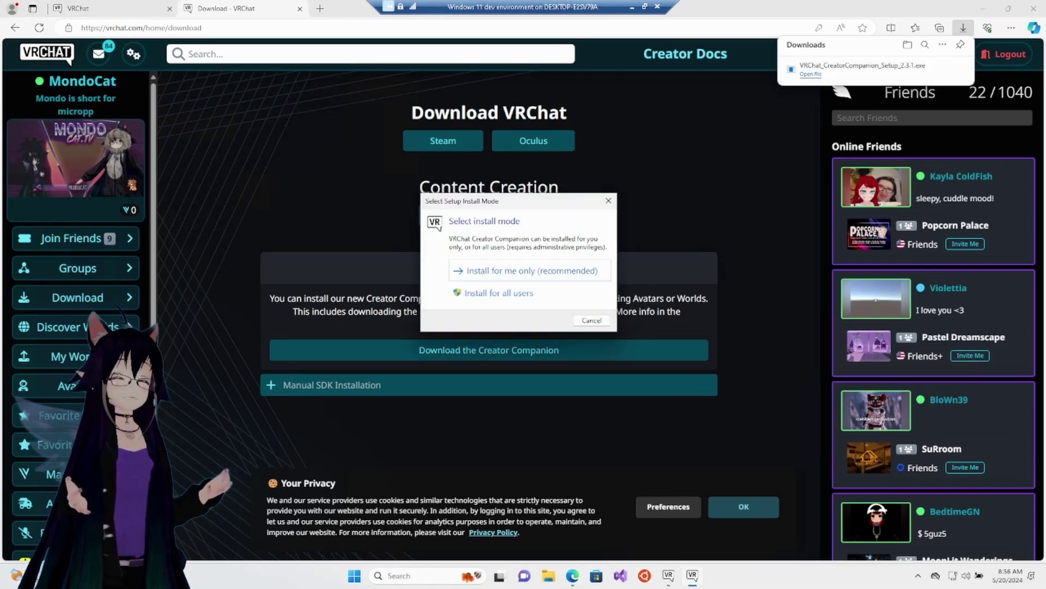
left_click(532, 270)
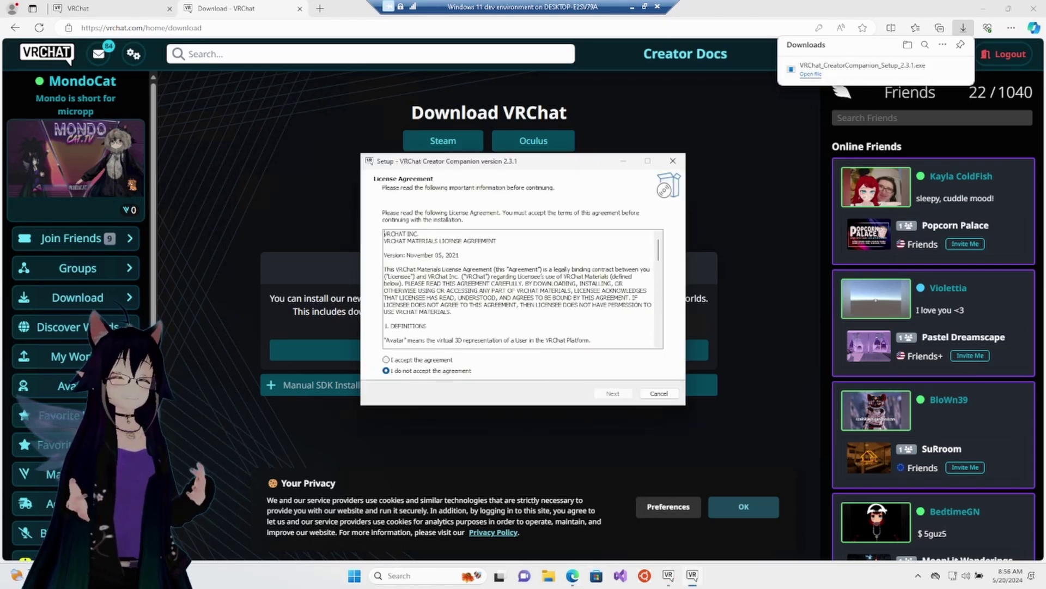
left_click(431, 361)
left_click(611, 394)
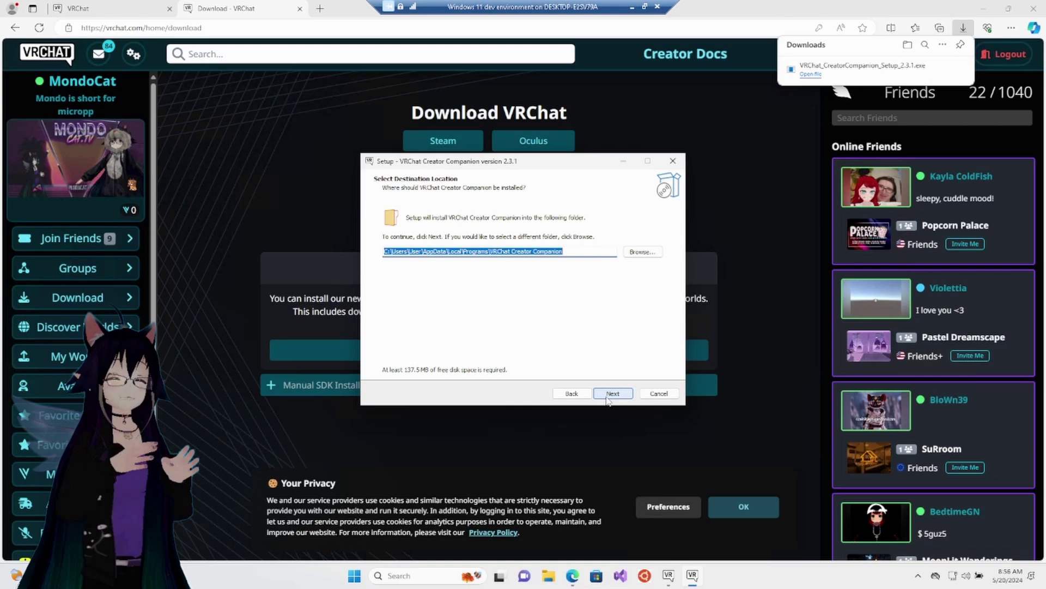
left_click(610, 394)
left_click(611, 393)
left_click(611, 393)
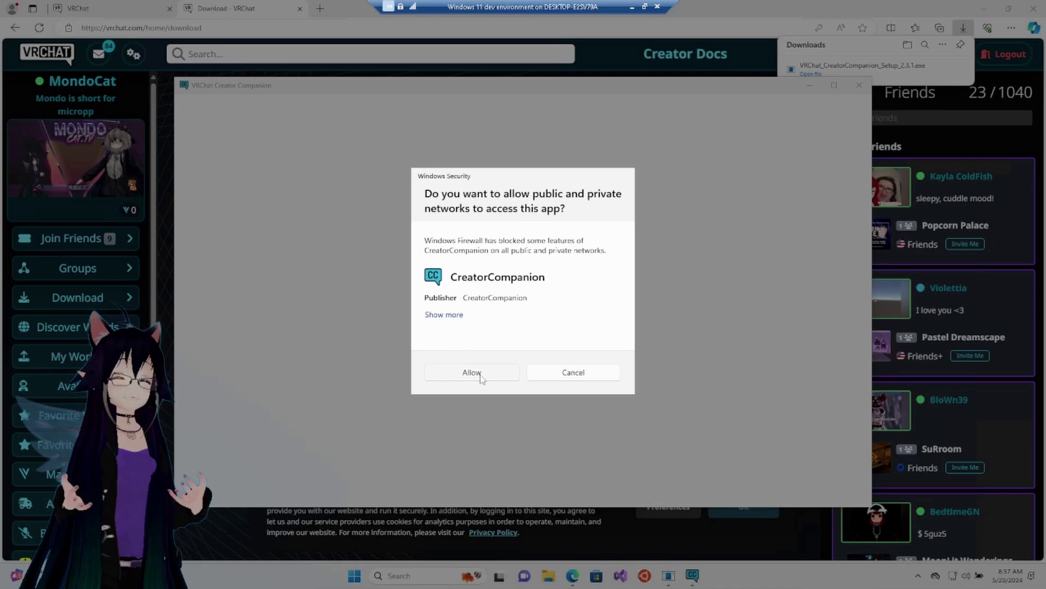
left_click(481, 376)
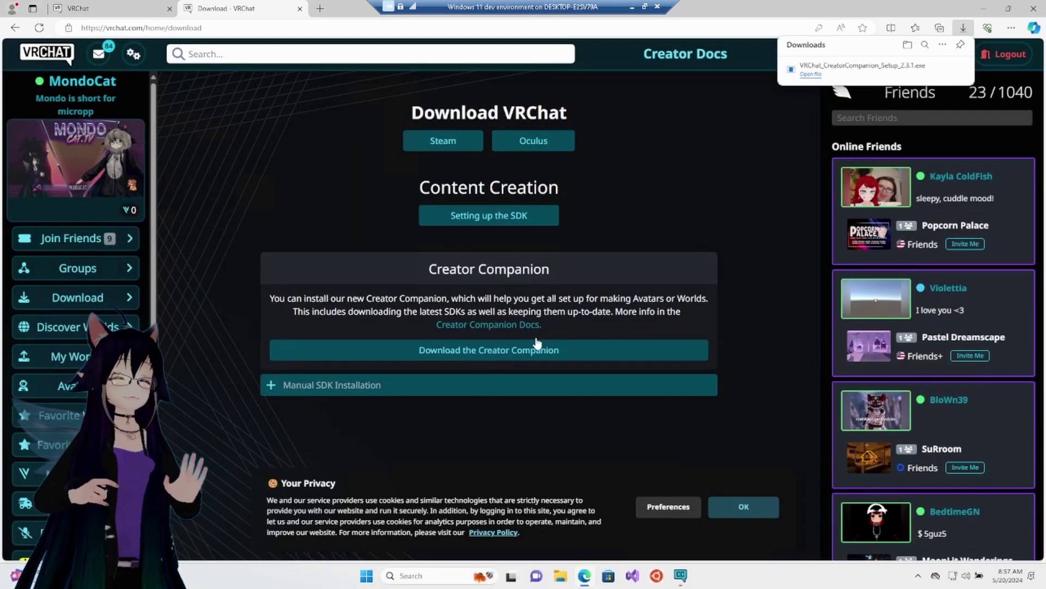
Close the browser downloads and bring the Creator Companion window into view.
left_click(967, 14)
left_click(967, 14)
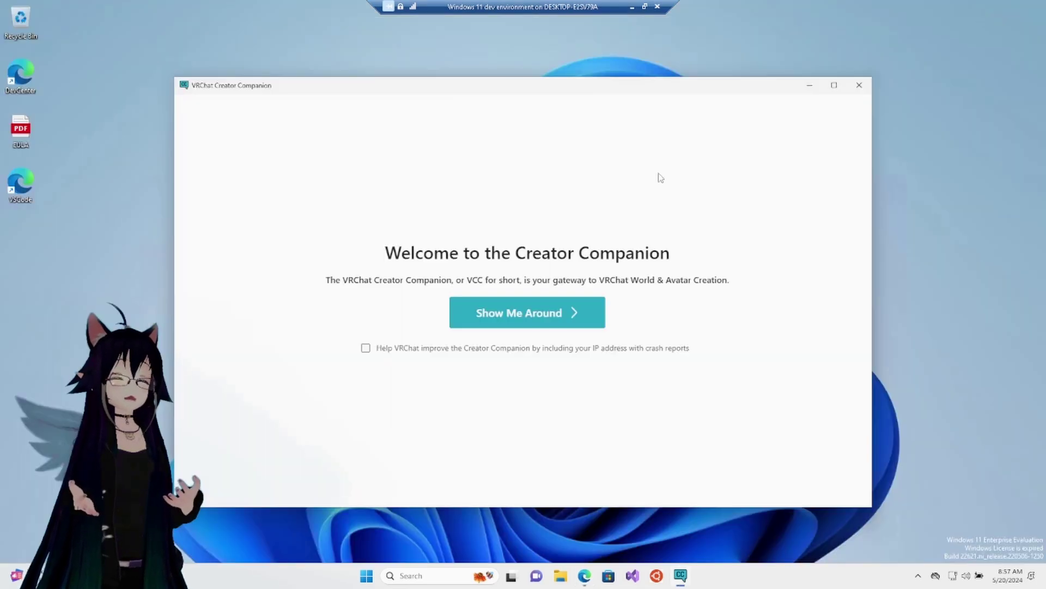
left_click_drag(585, 96, 602, 67)
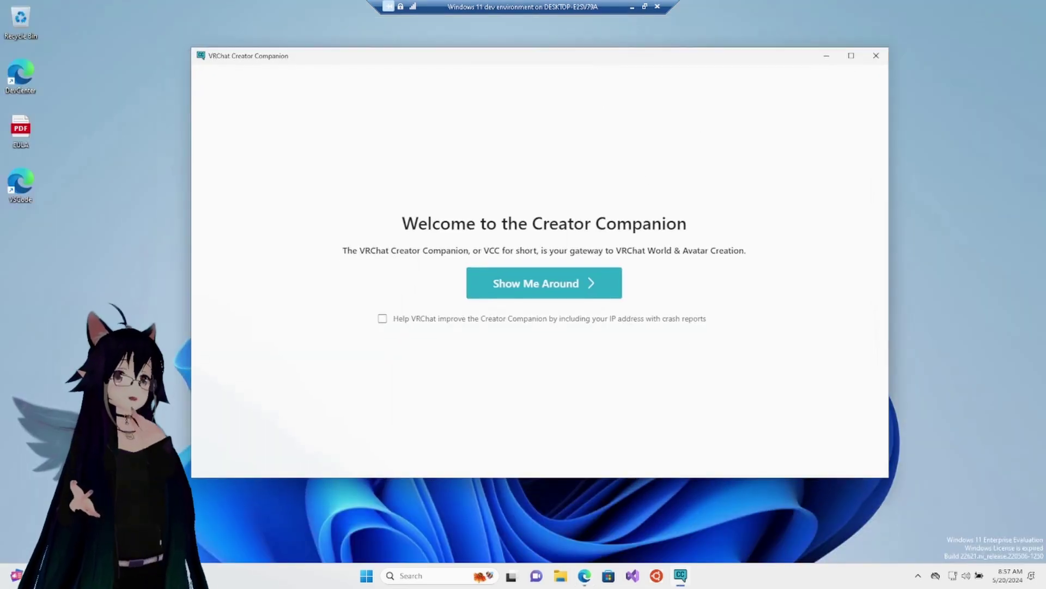
Pass the Creator Companion intro tour and missing Unity Editor notice, choosing to install Unity.
left_click(506, 283)
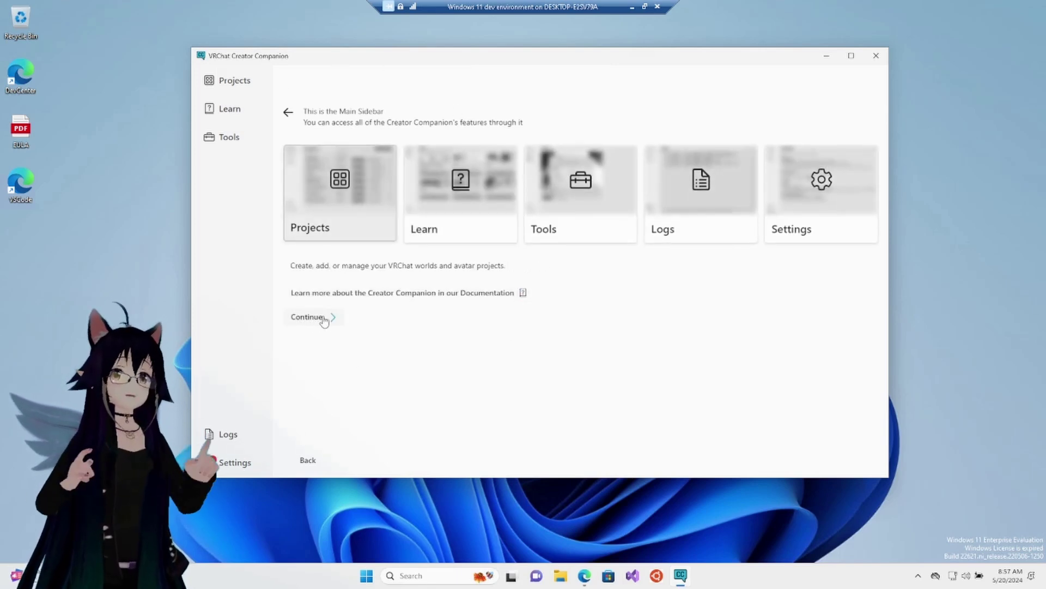
left_click(320, 318)
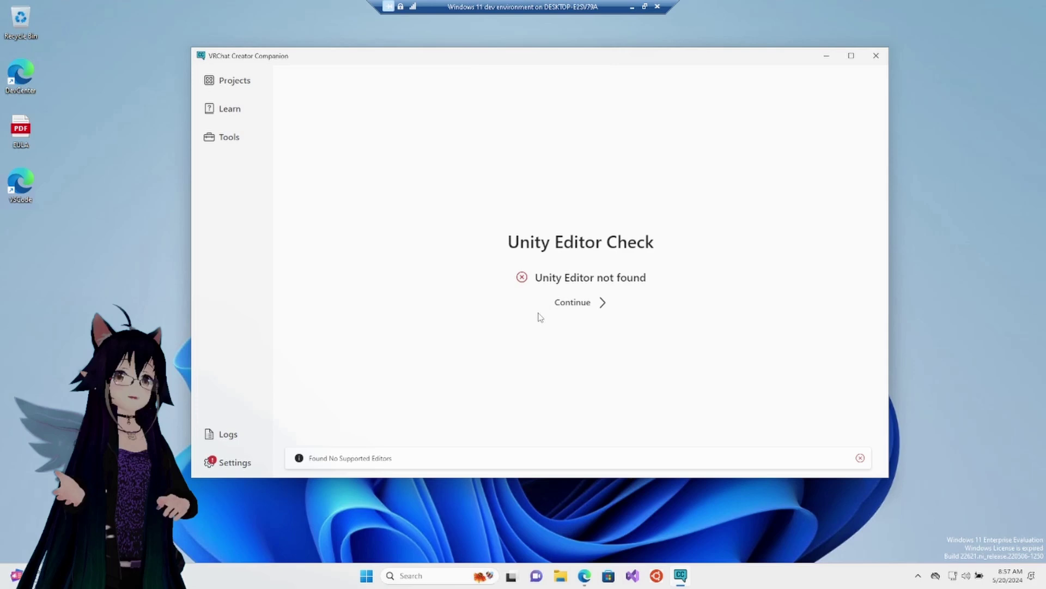
left_click(572, 303)
left_click(572, 285)
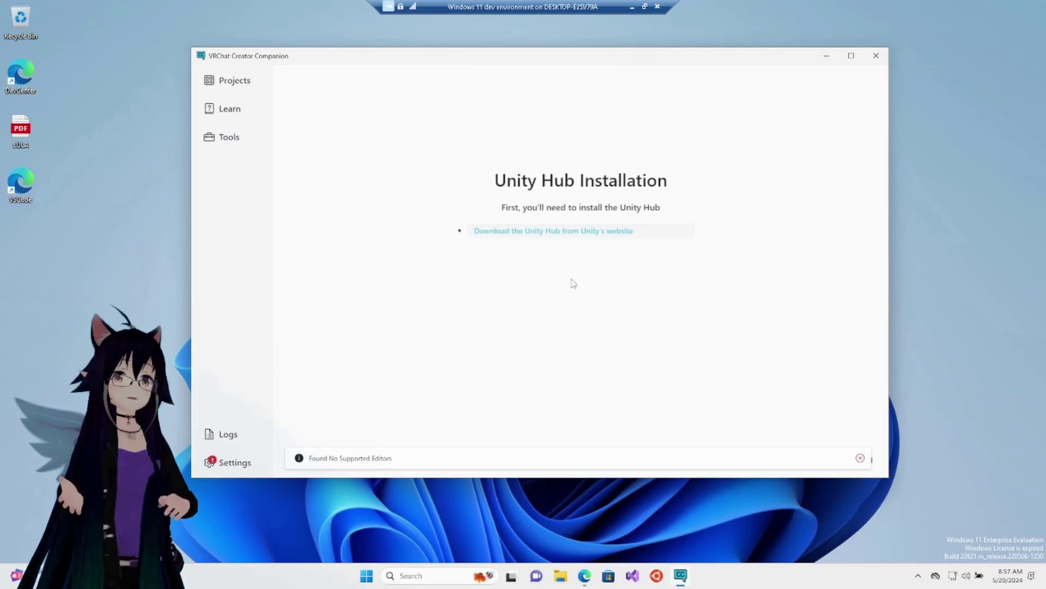
Download the Unity Hub installer for Windows from Unity's website.
left_click(572, 232)
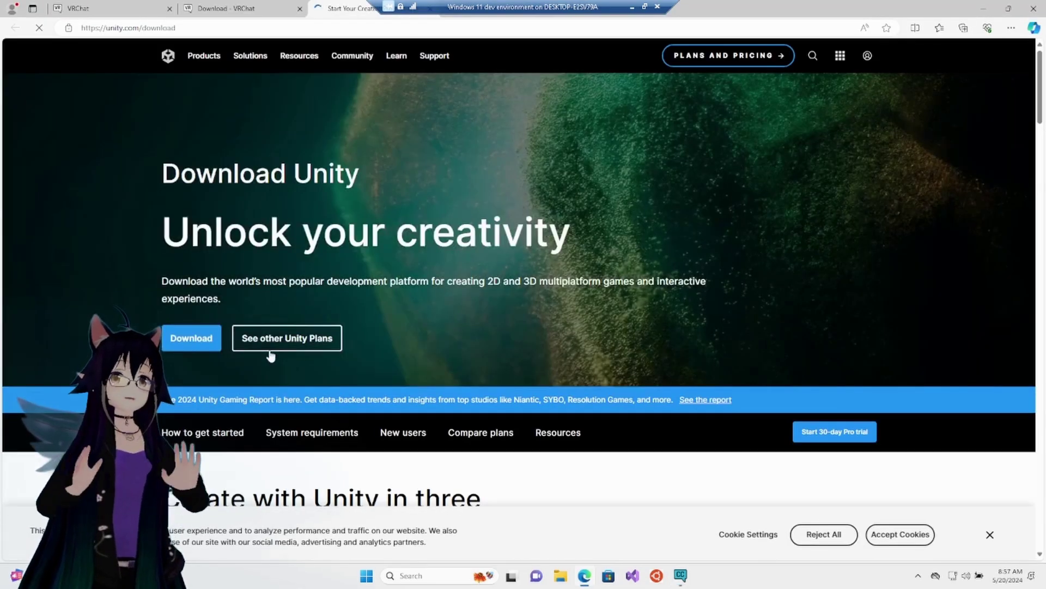
left_click(177, 348)
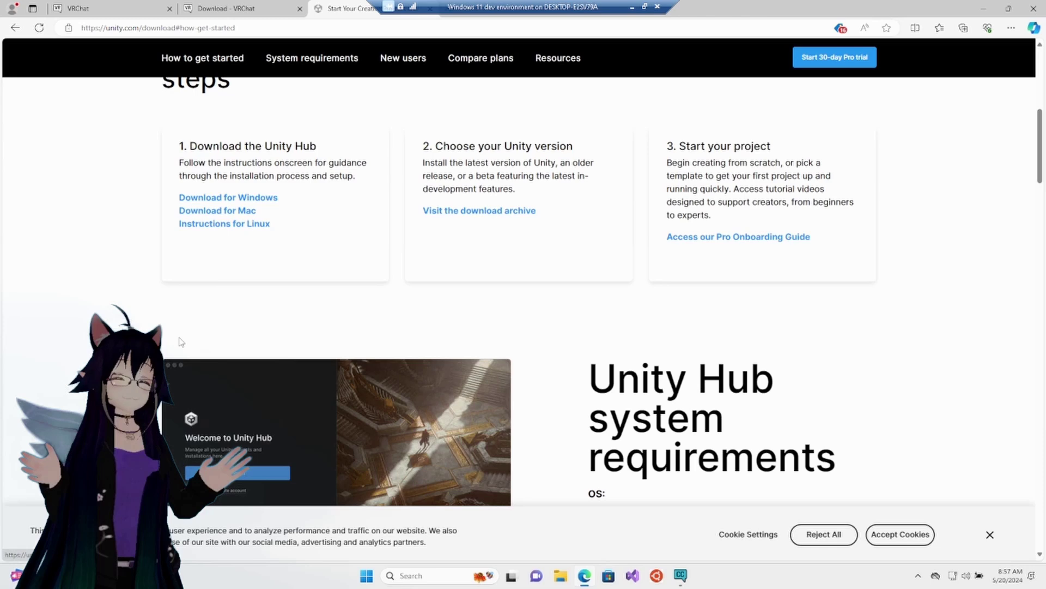
left_click(276, 203)
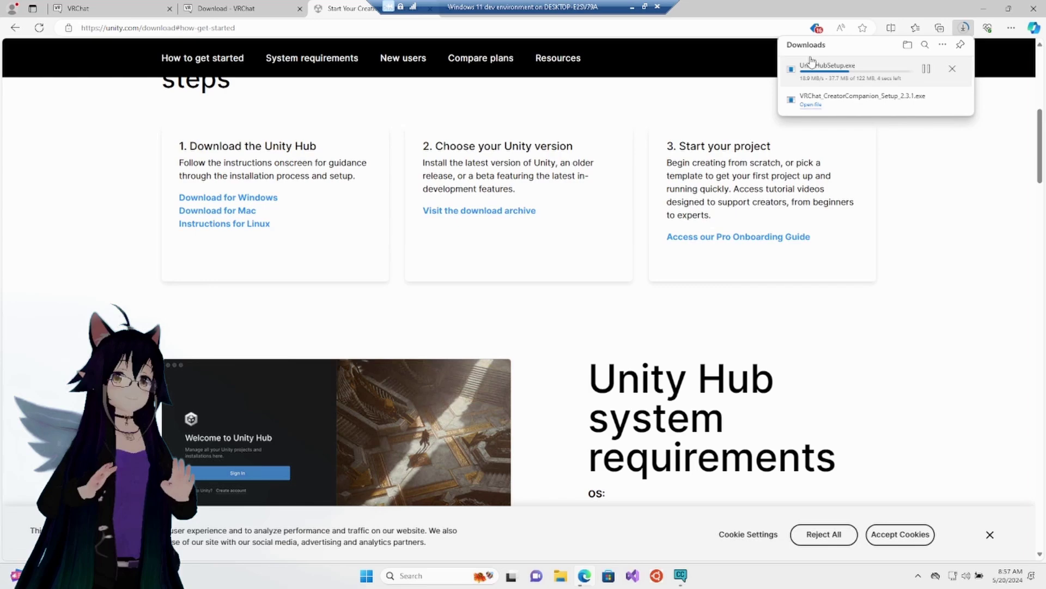
Run UnityHubSetup.exe, accept the terms, and install Unity Hub to the default folder.
left_click(852, 75)
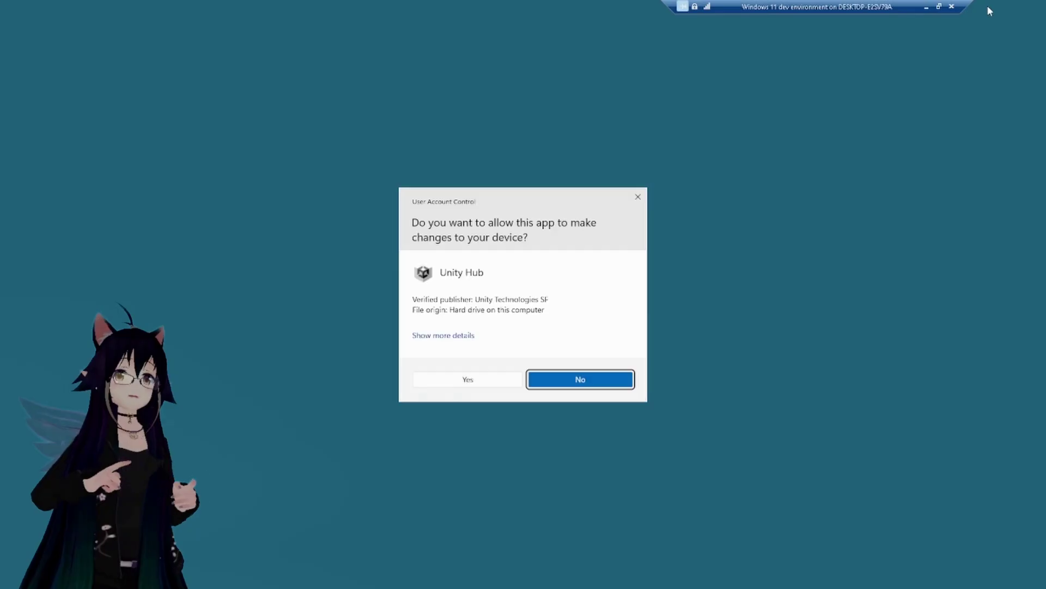
left_click(517, 380)
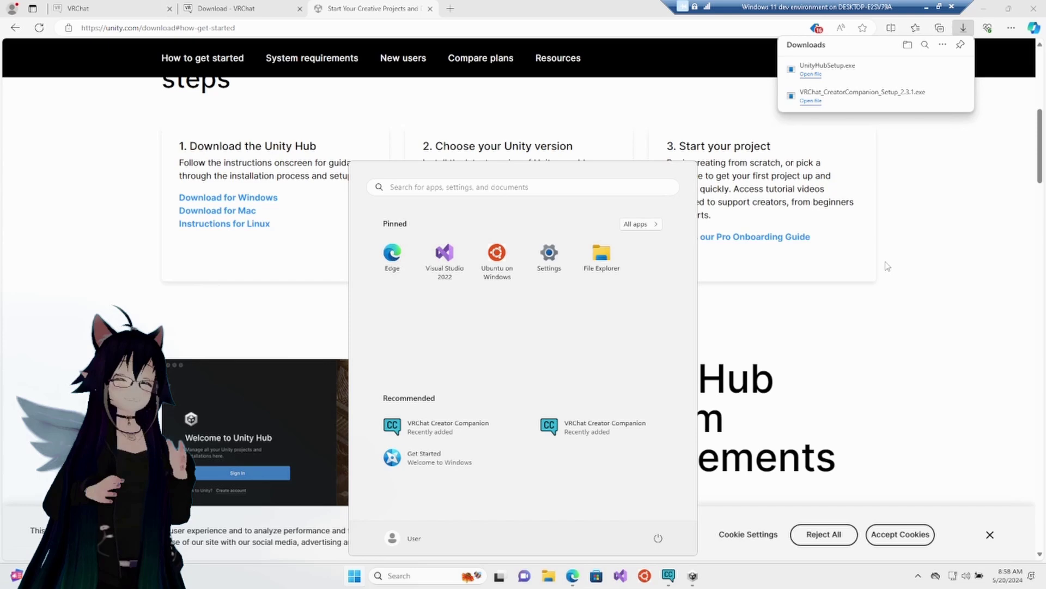
left_click(984, 10)
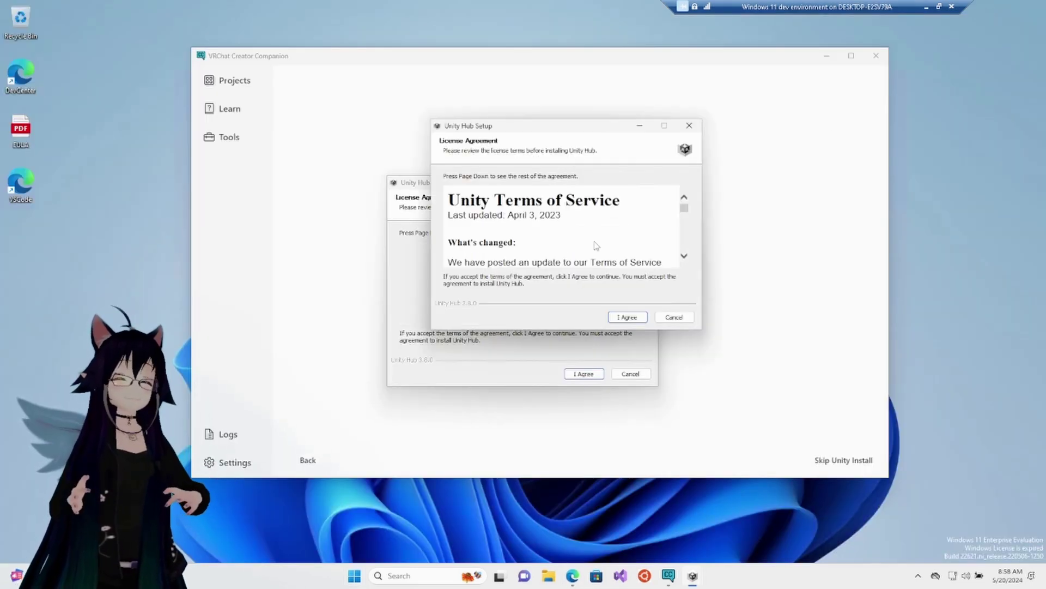
left_click(627, 317)
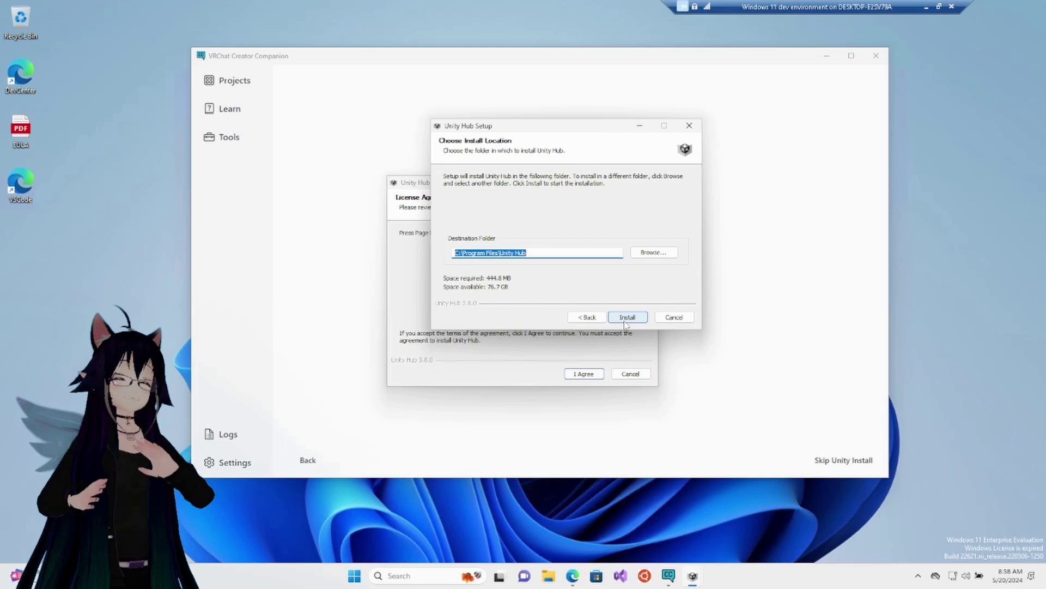
left_click(626, 317)
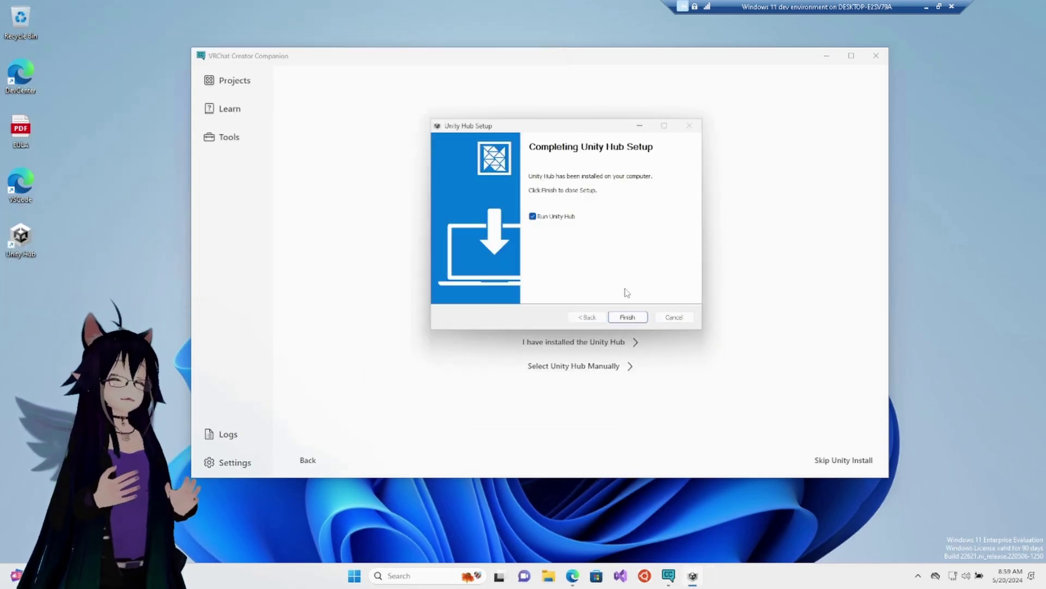
left_click(627, 316)
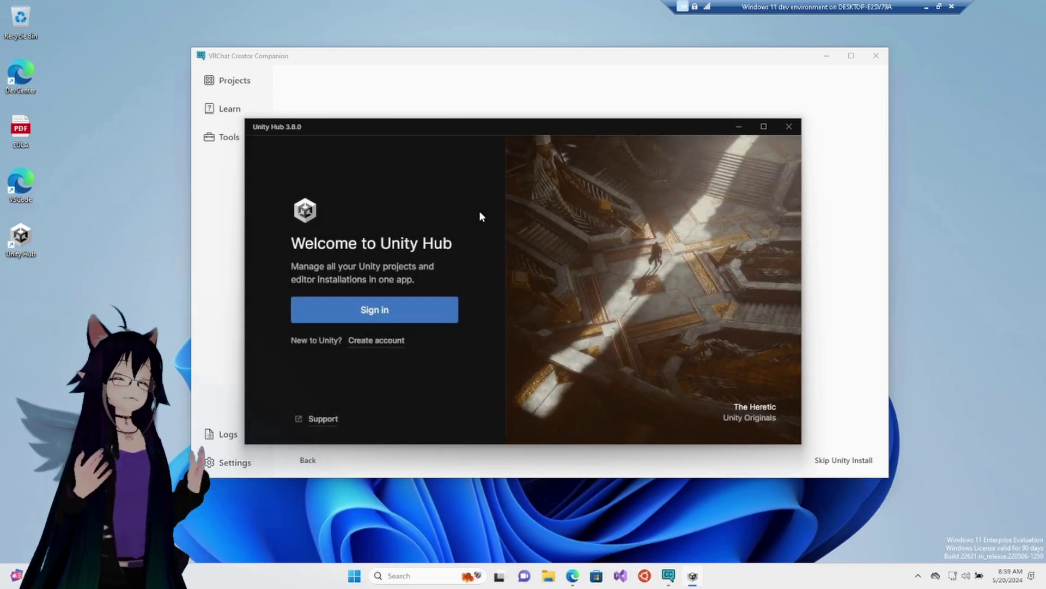
Sign in with the Unity ID, decline saving the password, and let the site open Unity Hub.
left_click(376, 311)
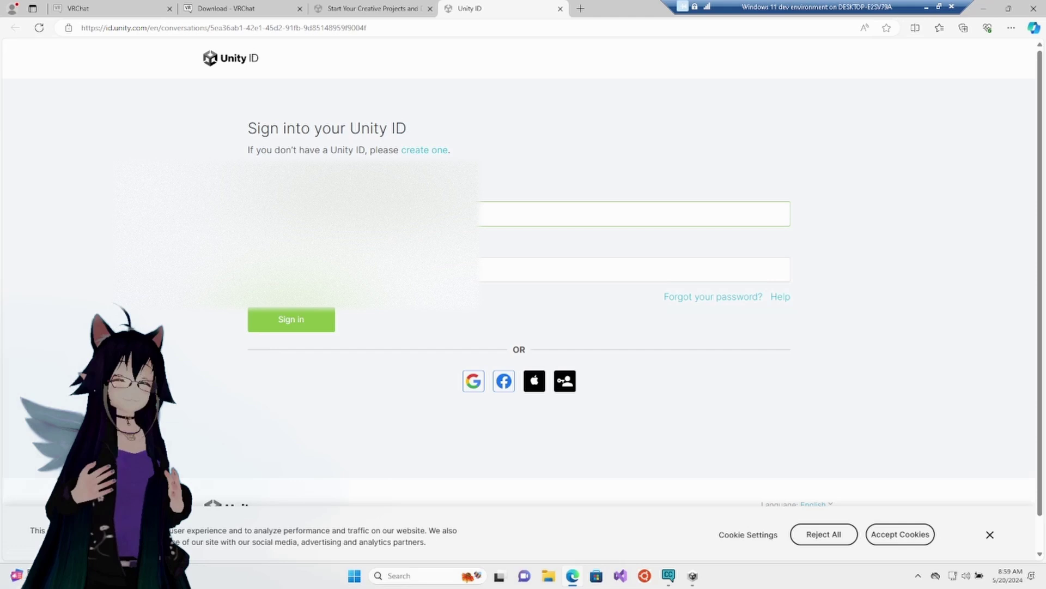
left_click(632, 269)
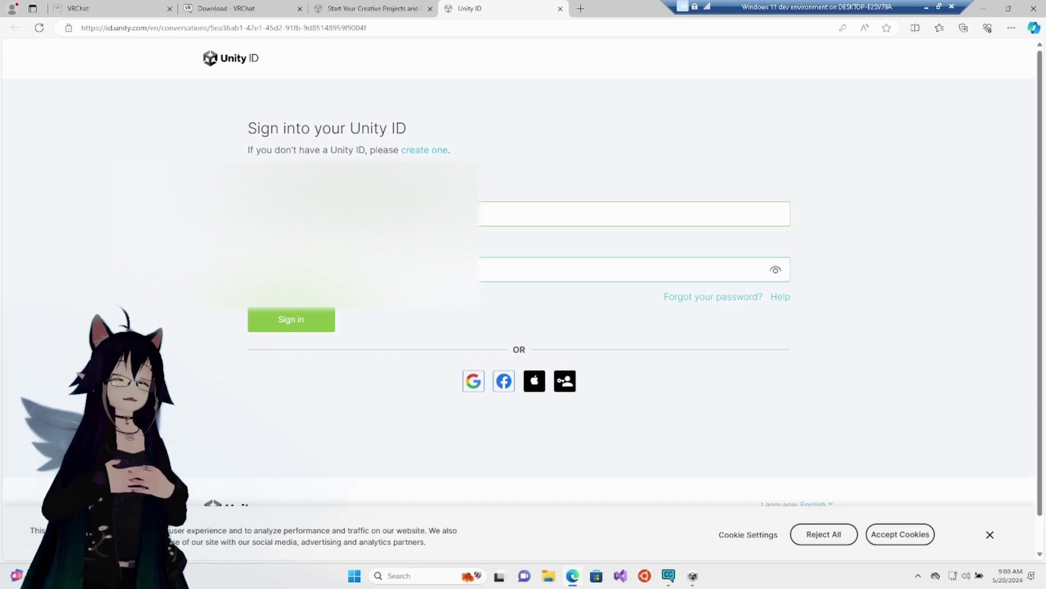
key("Return")
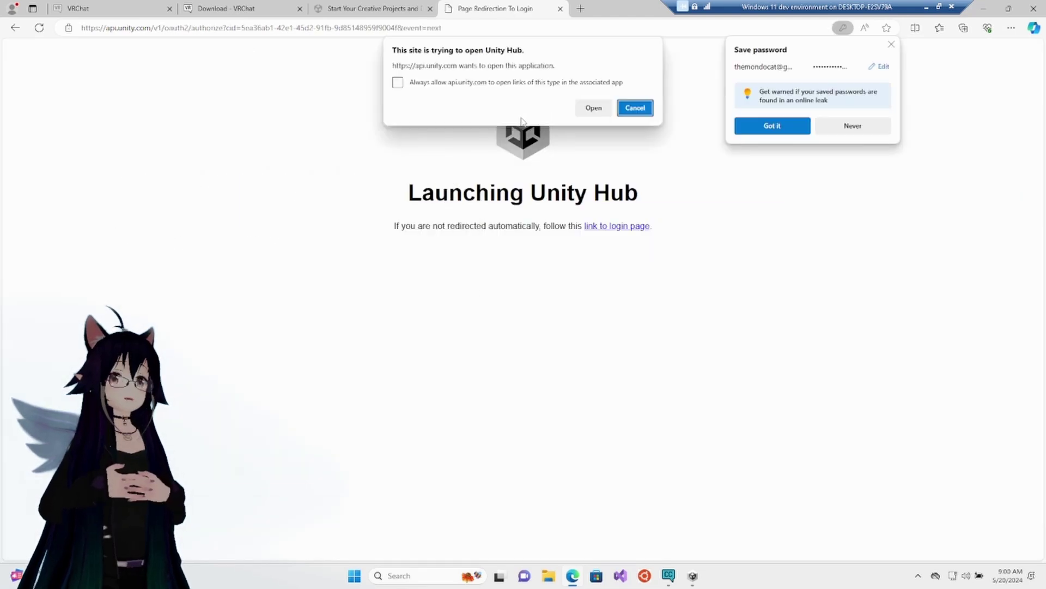
left_click(850, 126)
left_click(593, 107)
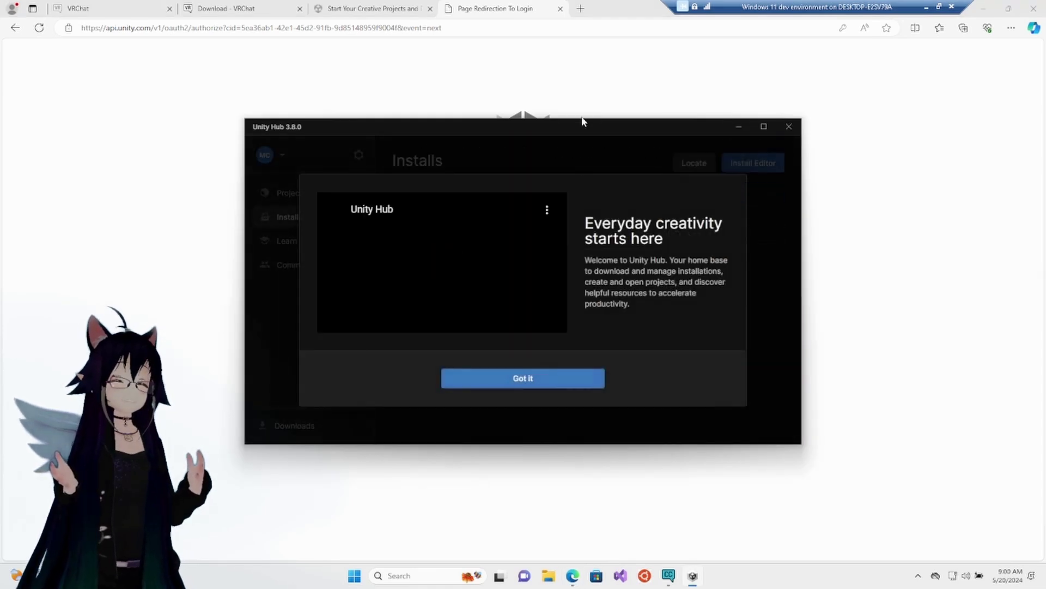
Confirm Unity Hub is installed, skip the Hub editor install, and accept the Unity Personal licence.
left_click(537, 379)
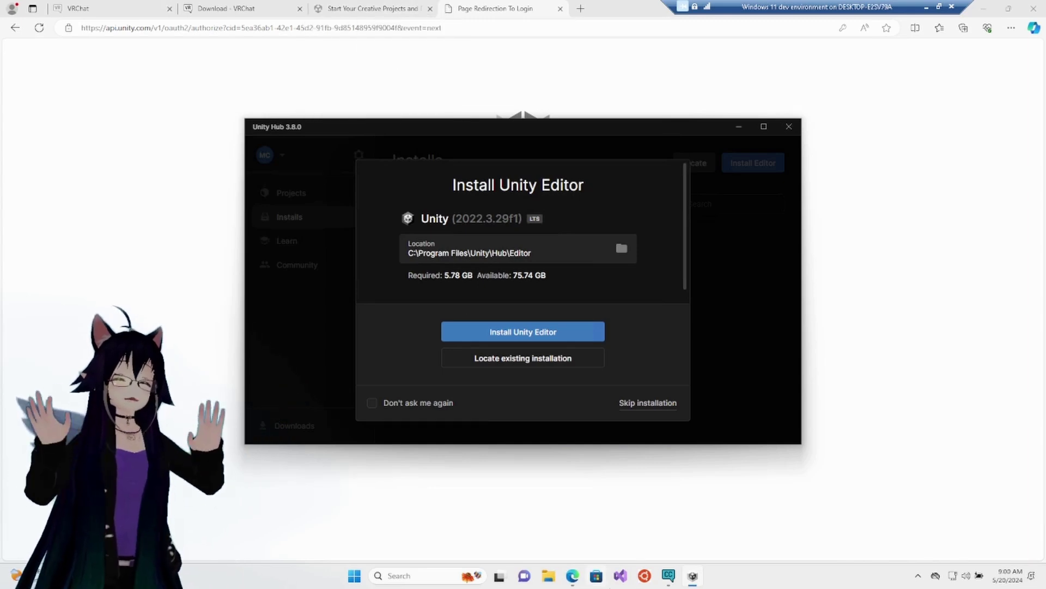
left_click(670, 577)
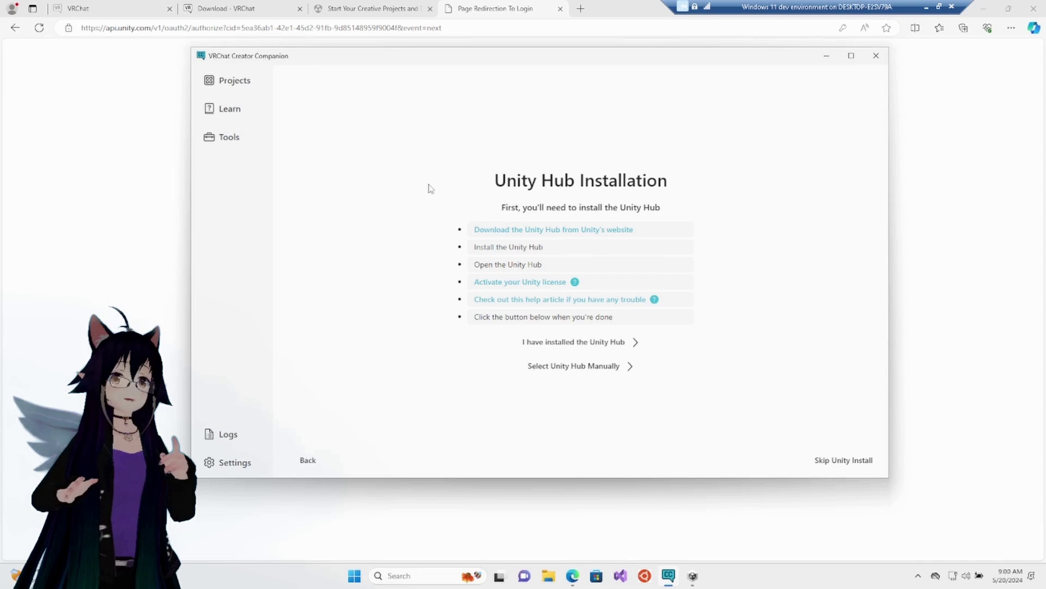
left_click(565, 344)
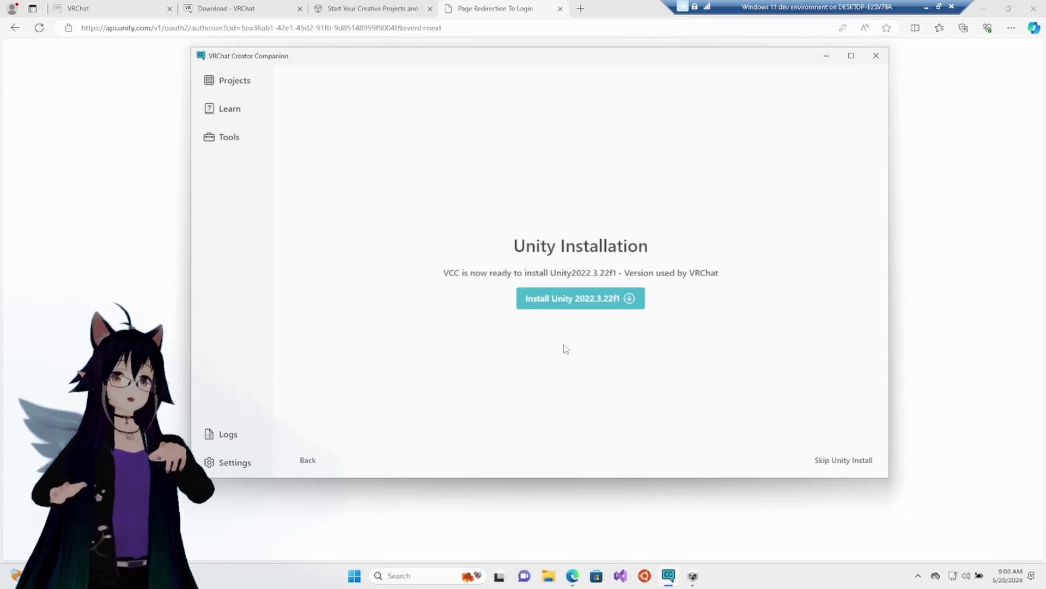
left_click_drag(586, 66, 731, 259)
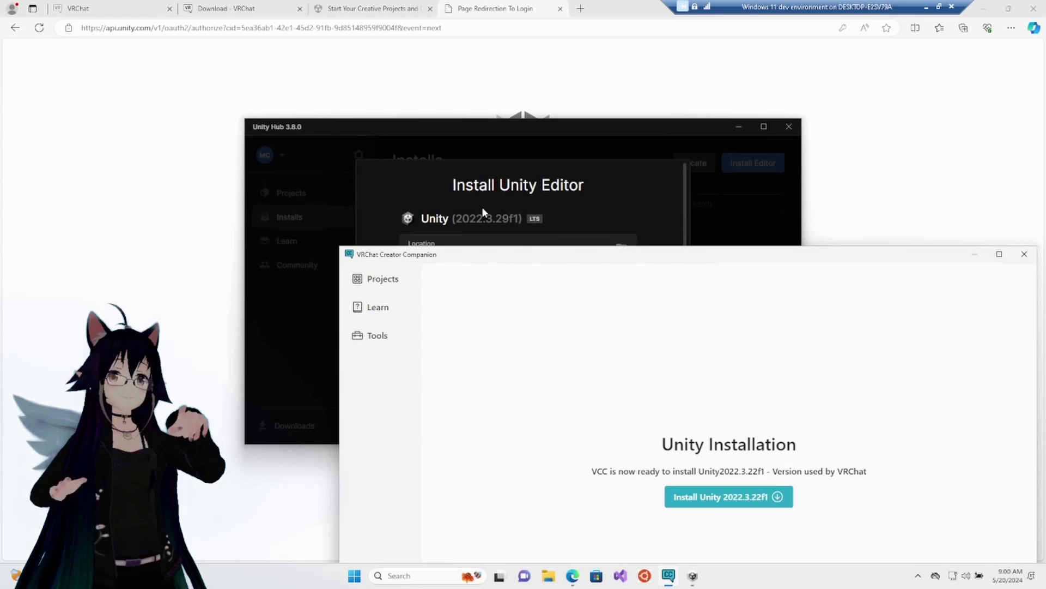
left_click(631, 172)
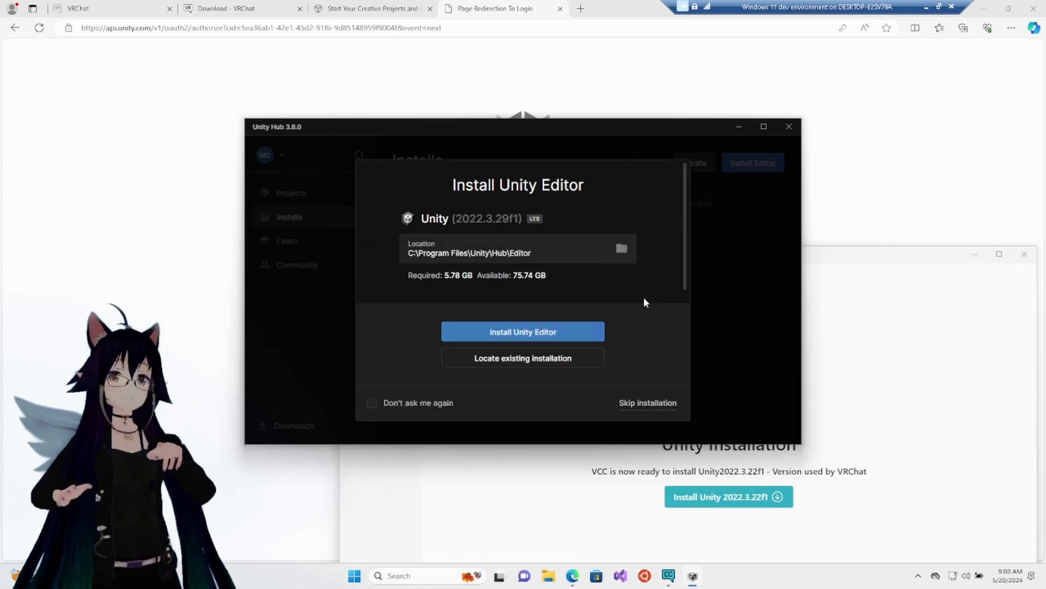
left_click(644, 405)
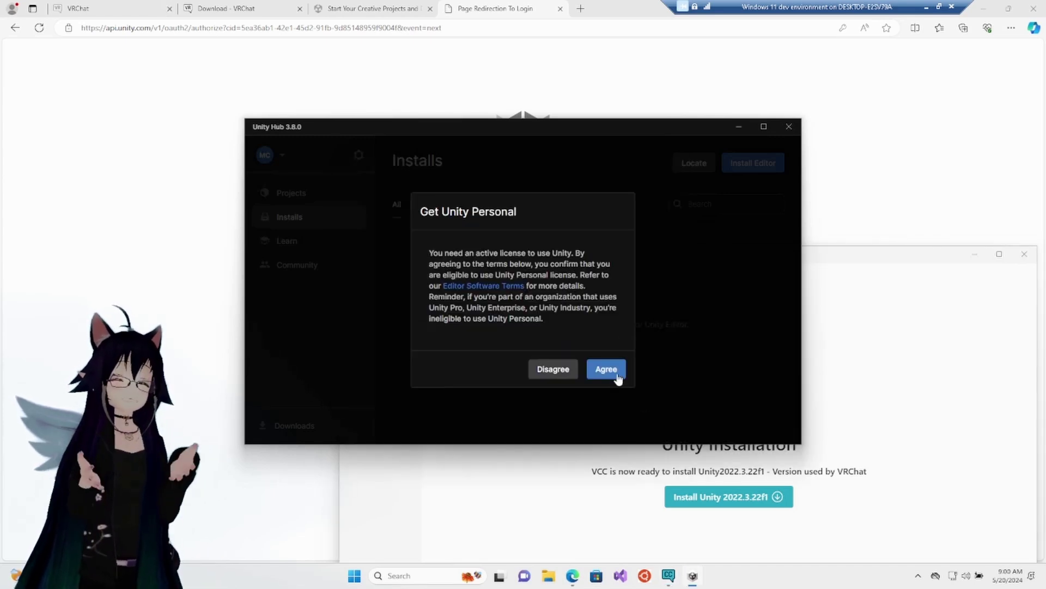
left_click_drag(429, 252, 550, 324)
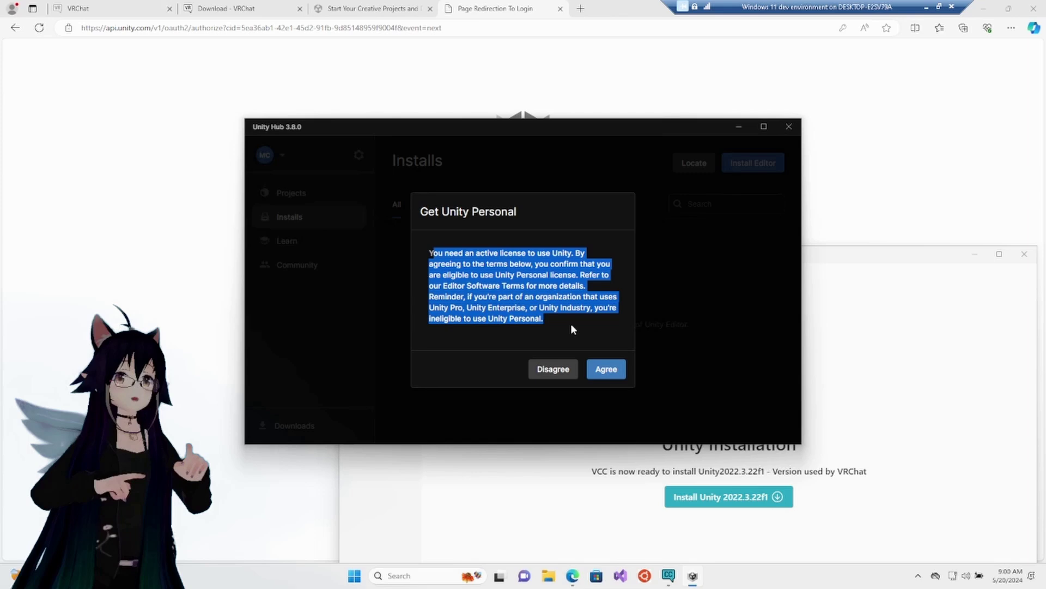
left_click(609, 372)
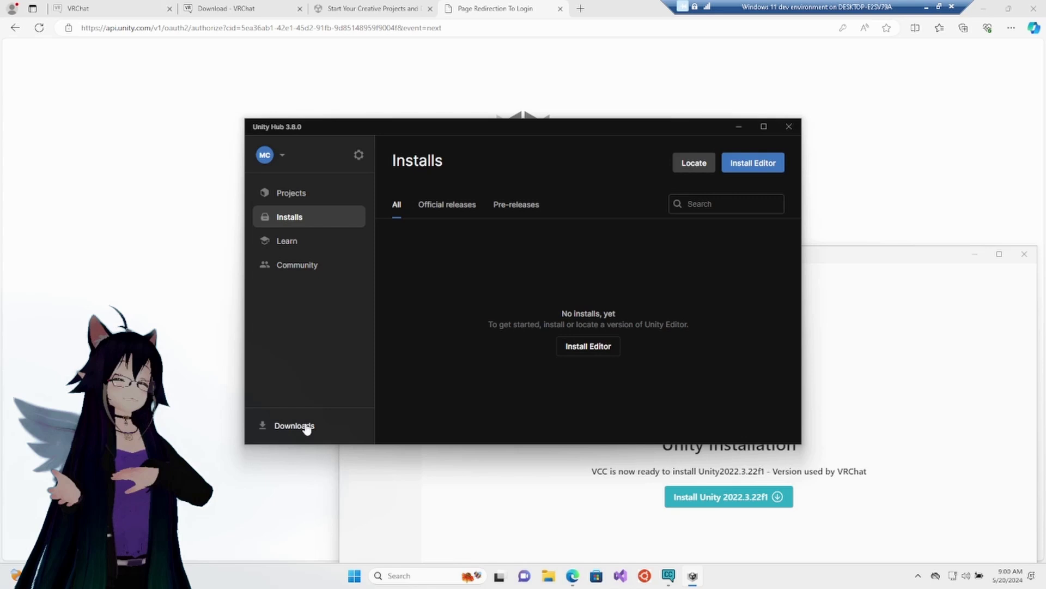
Install Unity 2022.3.22f1 from the Creator Companion, approving the system permission prompt.
left_click(534, 525)
left_click_drag(803, 256, 665, 82)
left_click(585, 326)
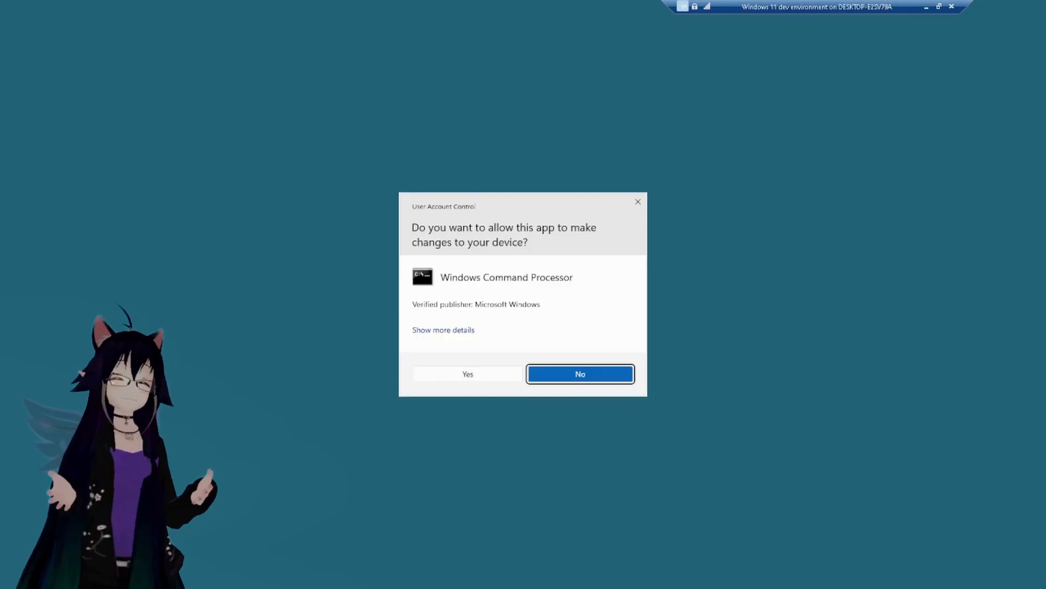
left_click(445, 379)
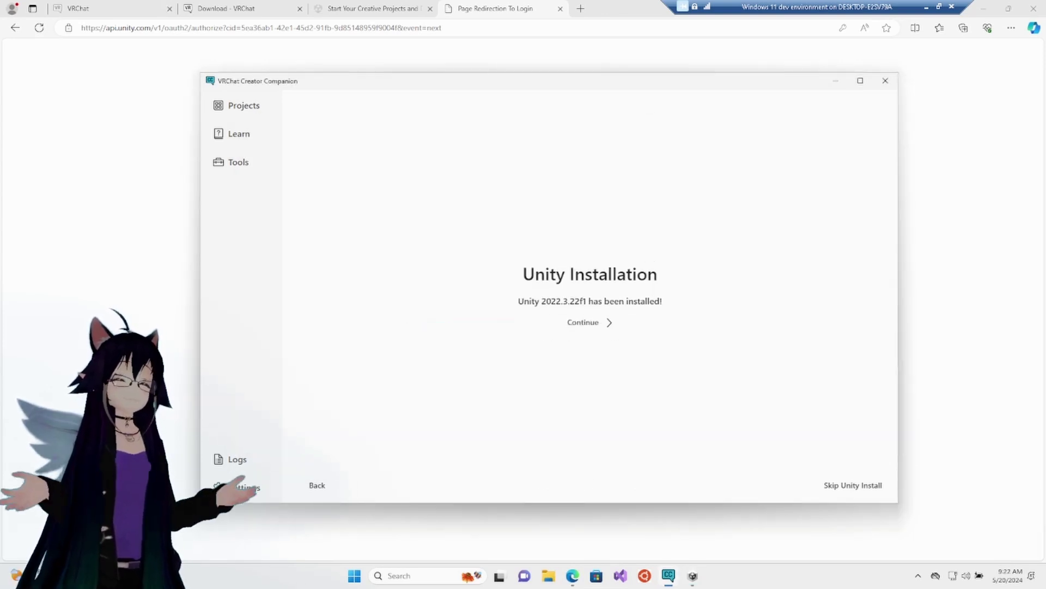
Finish the Unity setup, open the Creator Companion Projects page, and minimize the browser.
left_click(581, 325)
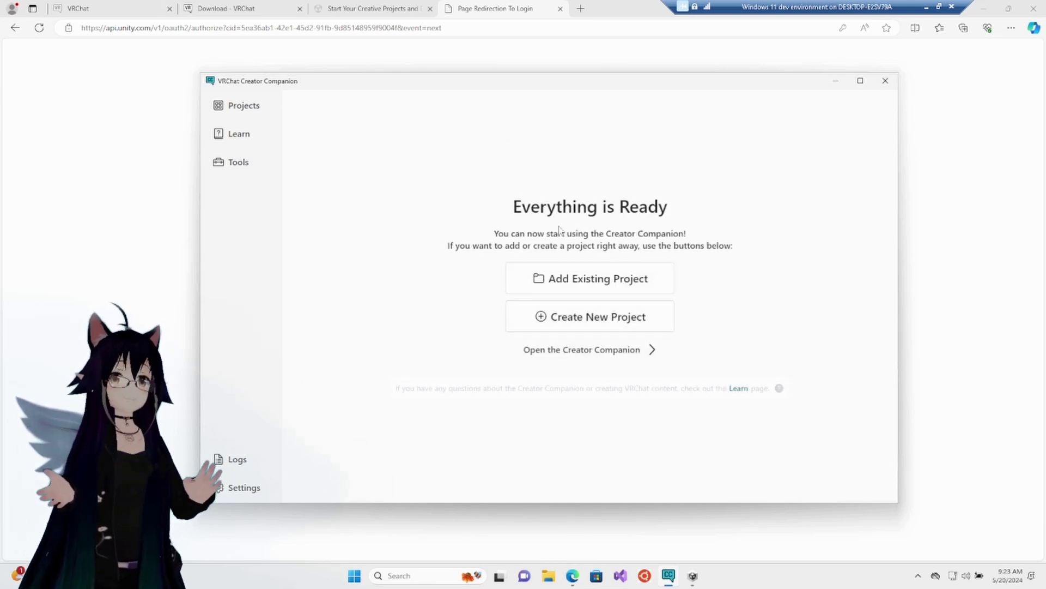
left_click(590, 349)
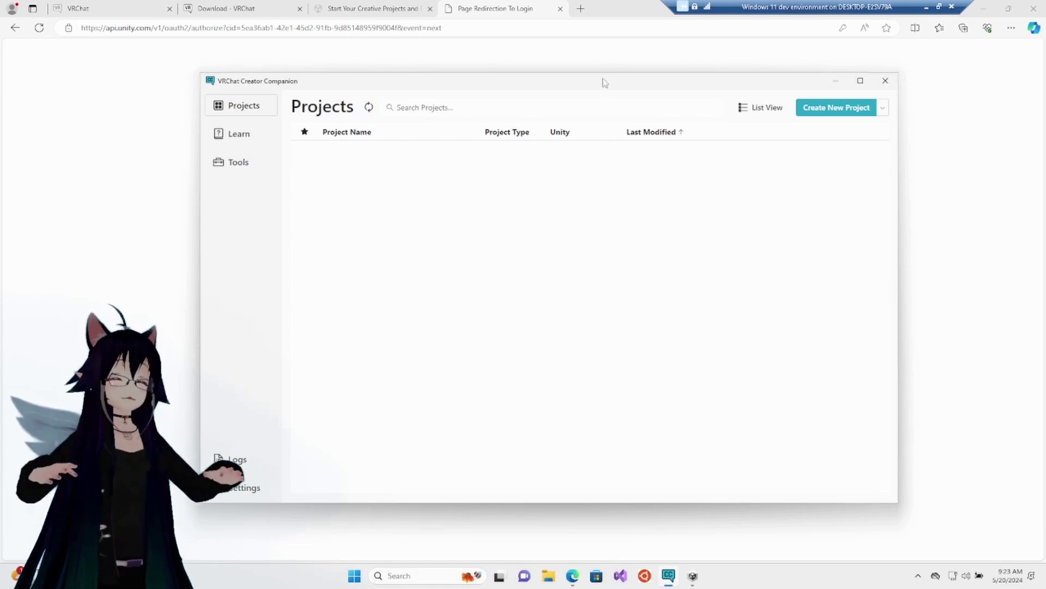
left_click_drag(602, 81, 594, 85)
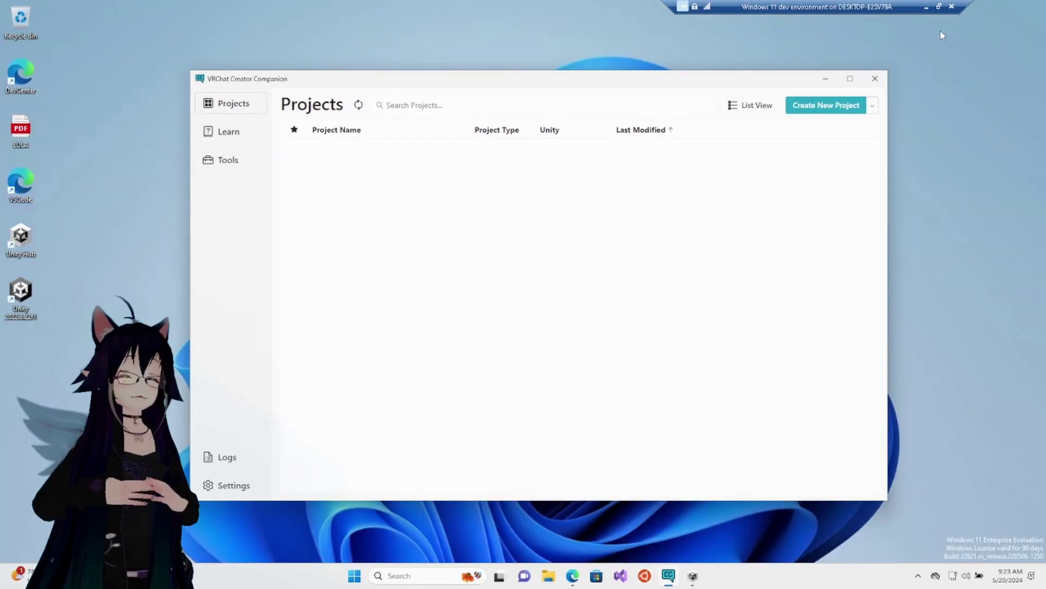
left_click(984, 8)
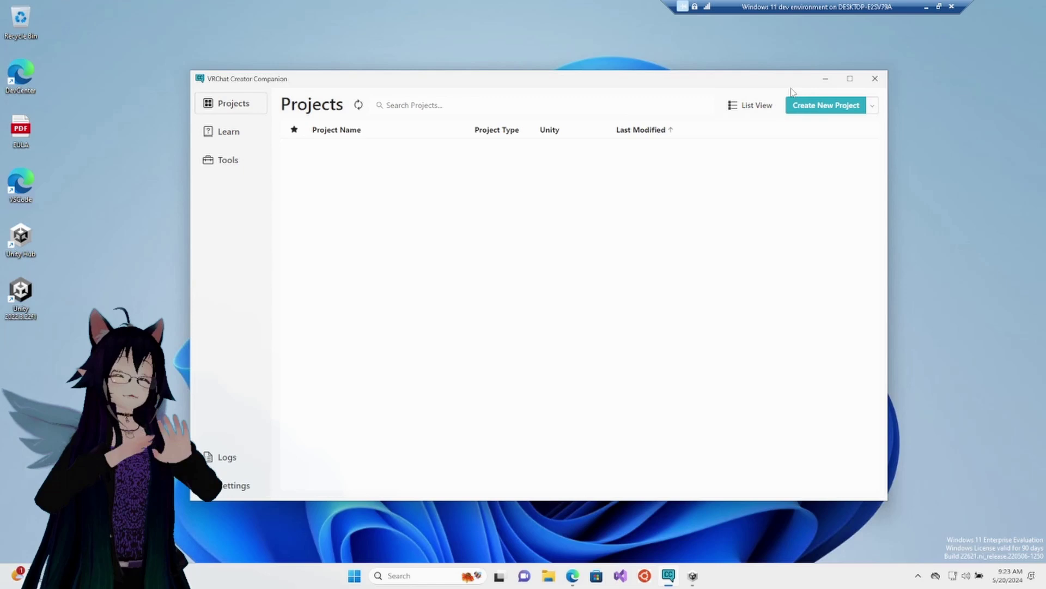
Create a Unity 2022 Avatar Project named TestProject and open it in Unity.
left_click(814, 111)
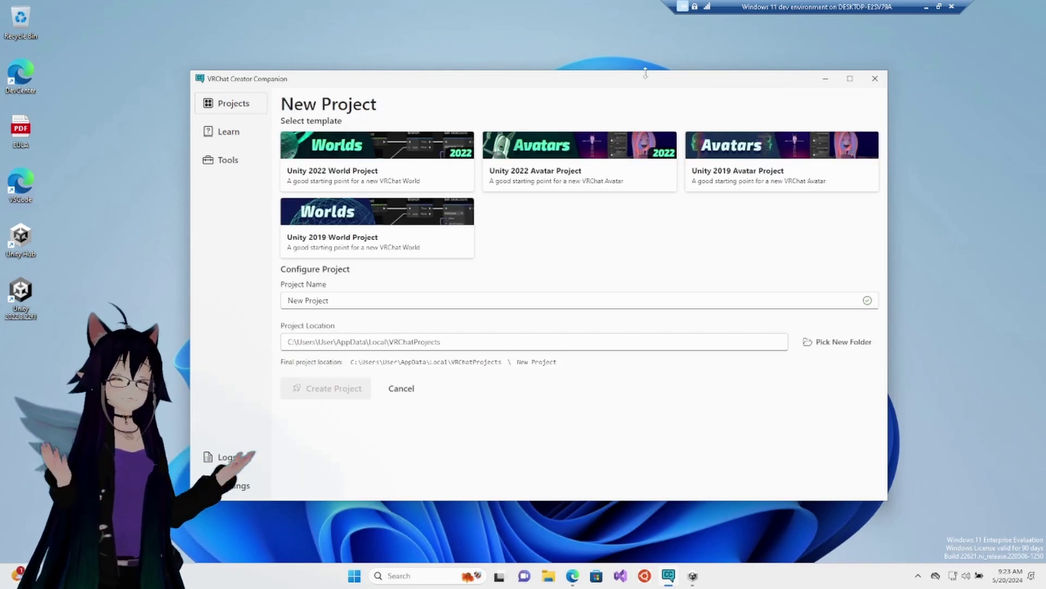
left_click(594, 164)
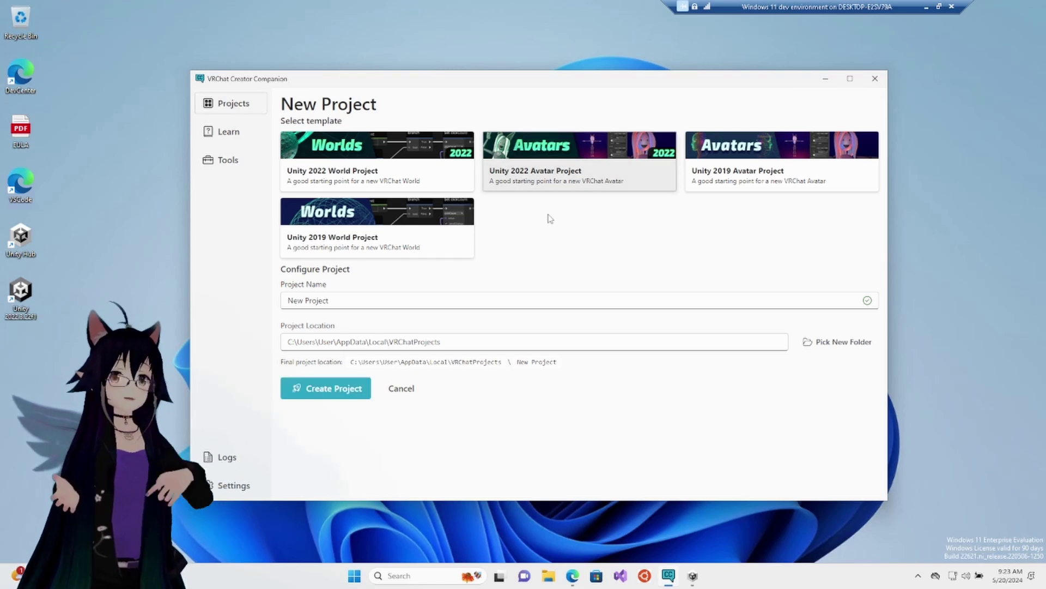
left_click(596, 166)
triple_click(357, 297)
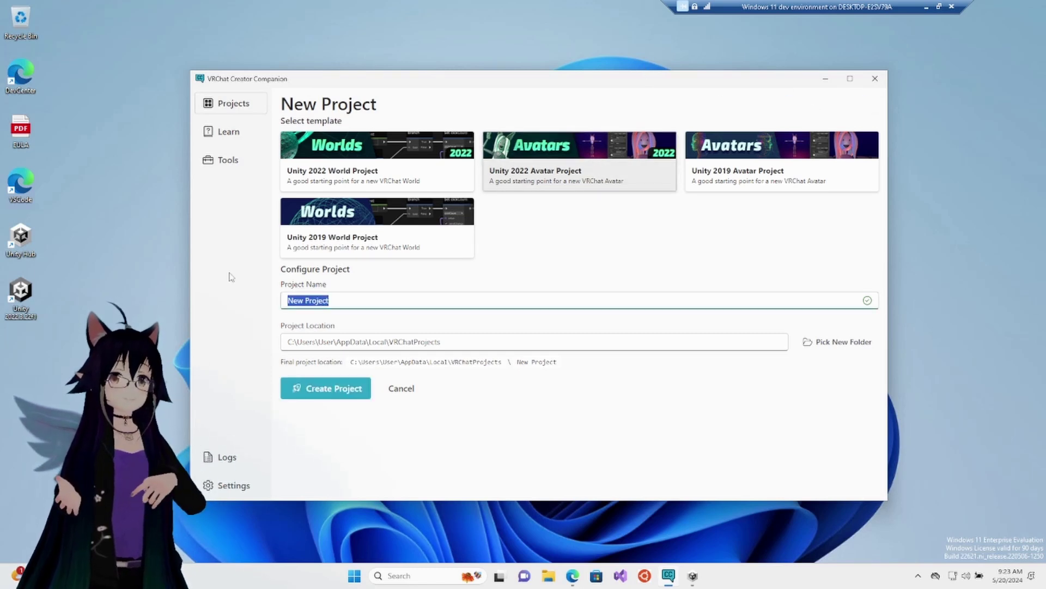
type("TestProject")
key("Return")
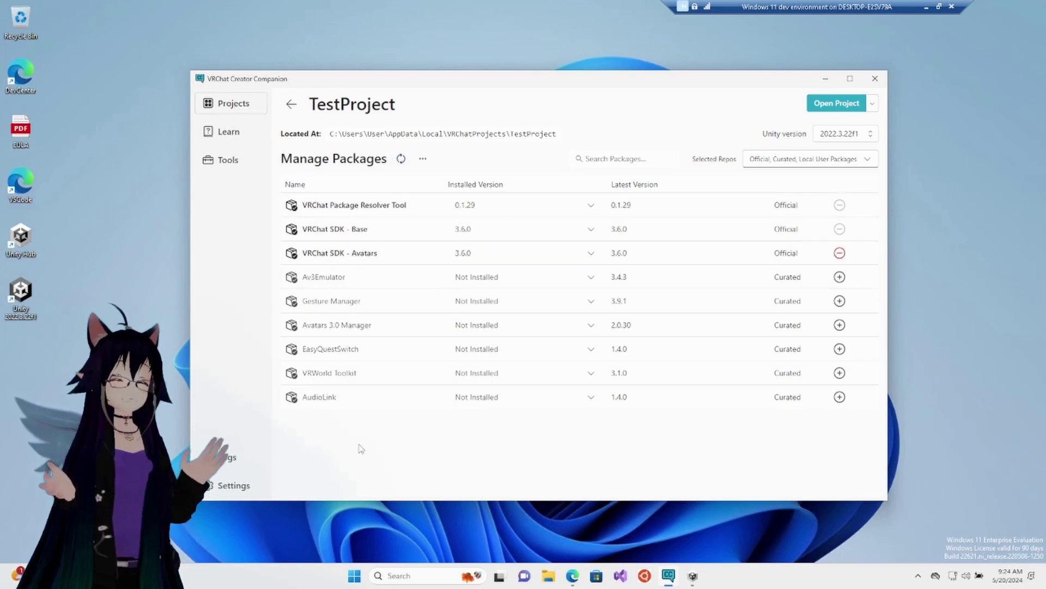
left_click(837, 103)
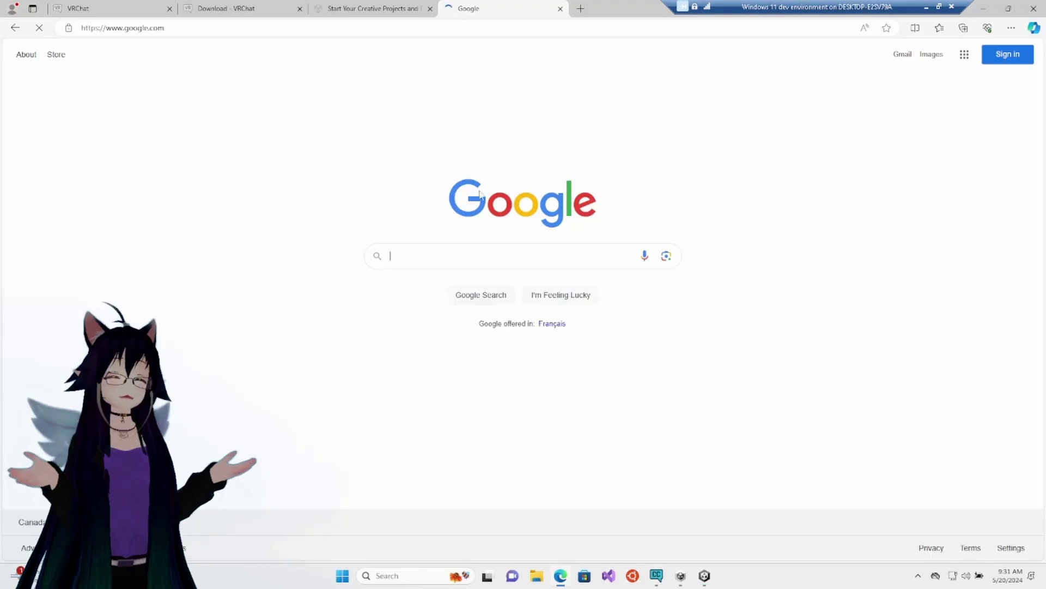
Search the web for FREE Opti Kitty Avi by LittleSaku.
type("FREE Opti Kitty Avi by LittleSaku")
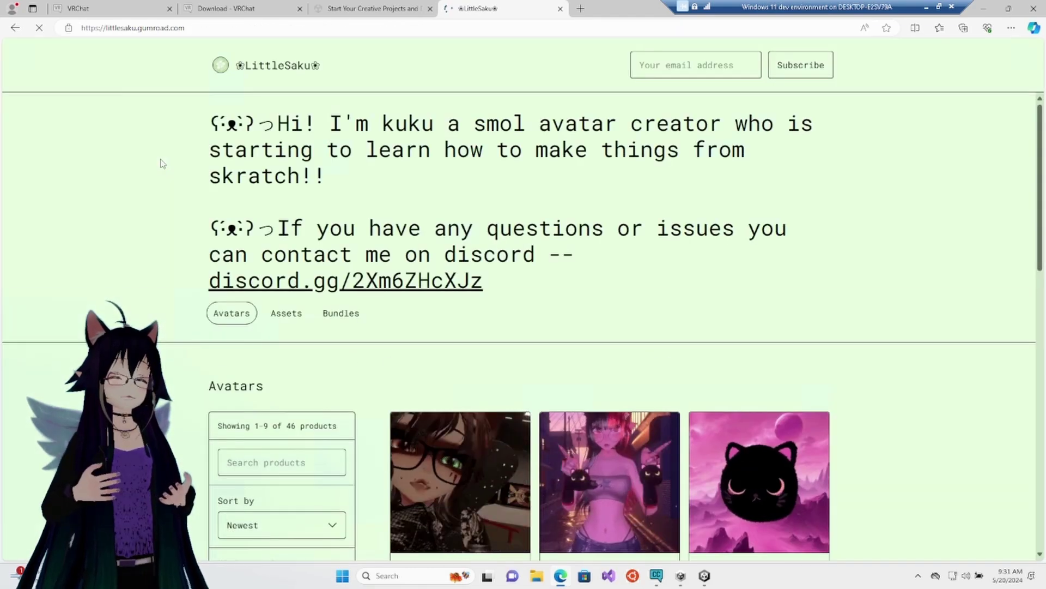
Find the FREE Opti Kitty Avi in LittleSaku's Gumroad store and open its product page.
scroll(634, 254, "down", 15)
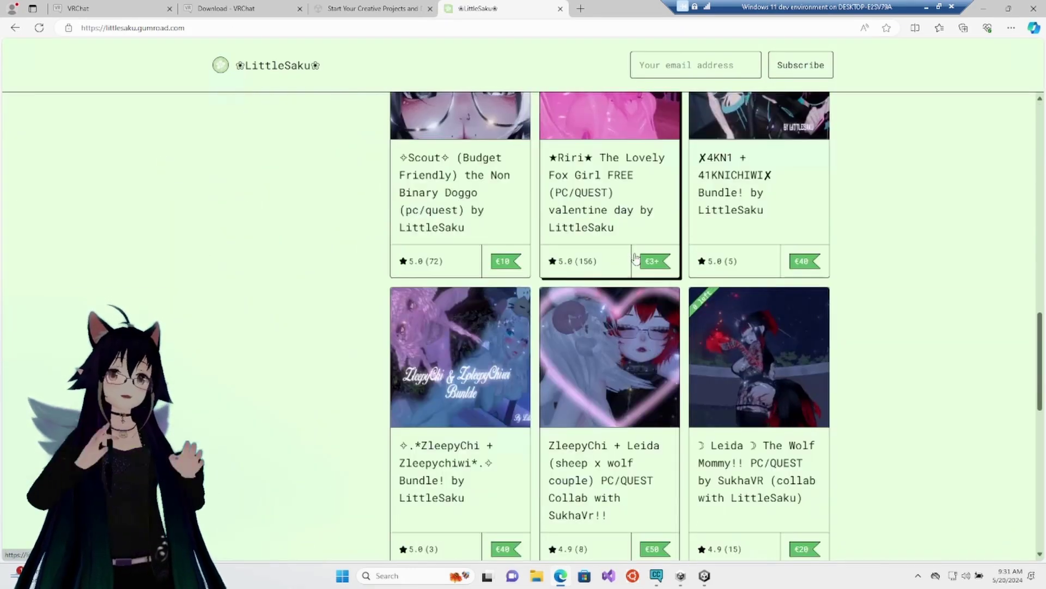
scroll(634, 256, "down", 20)
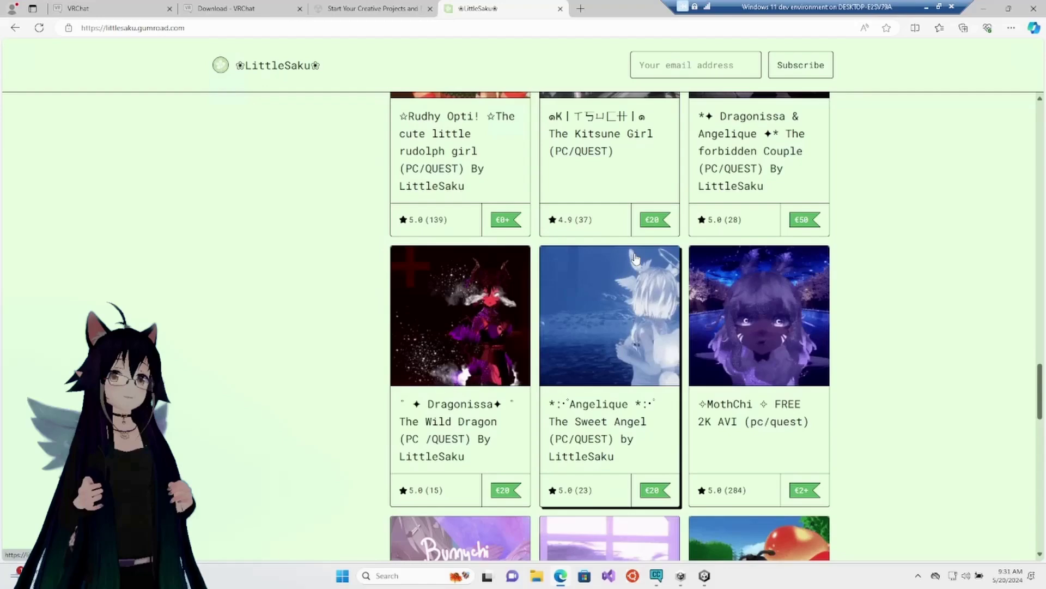
scroll(634, 256, "down", 6)
key("ctrl+f")
type("FREE Opti Kitty Avi by LittleSaku")
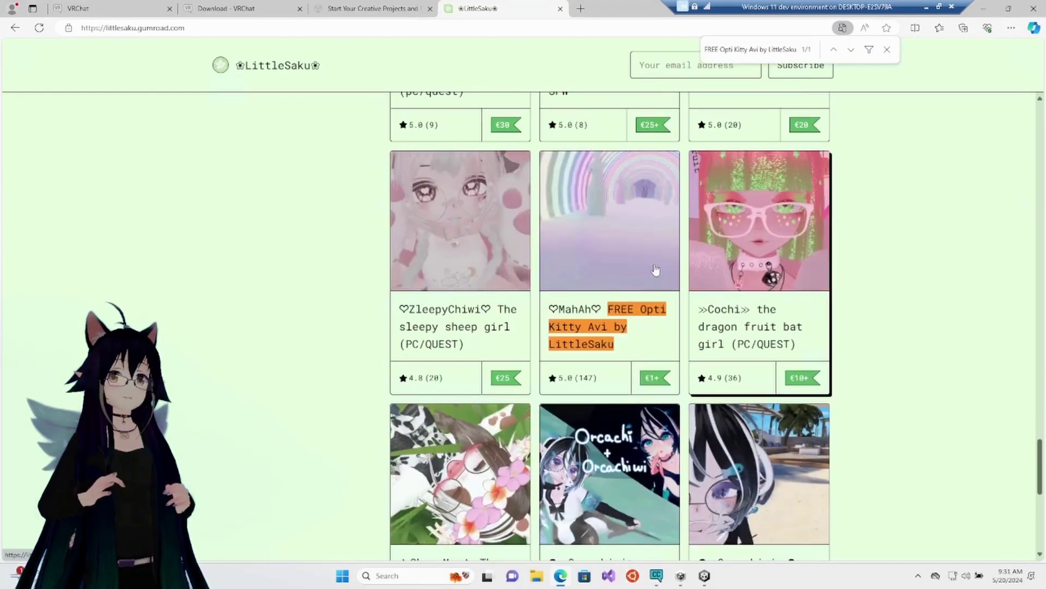
left_click(656, 269)
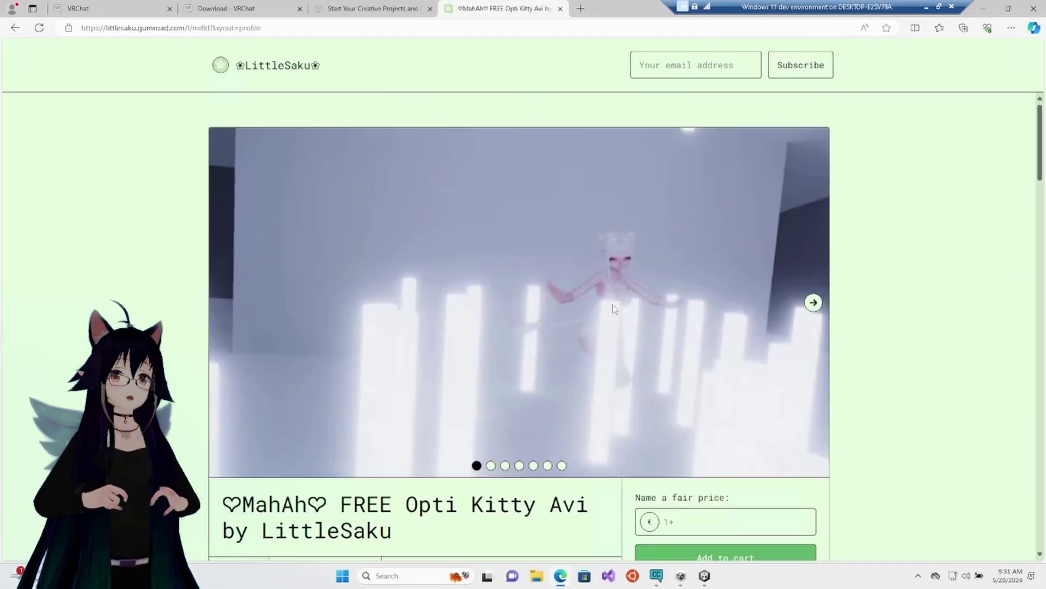
Copy the discount code miaaaaw from the description and return to the price box.
scroll(597, 298, "down", 10)
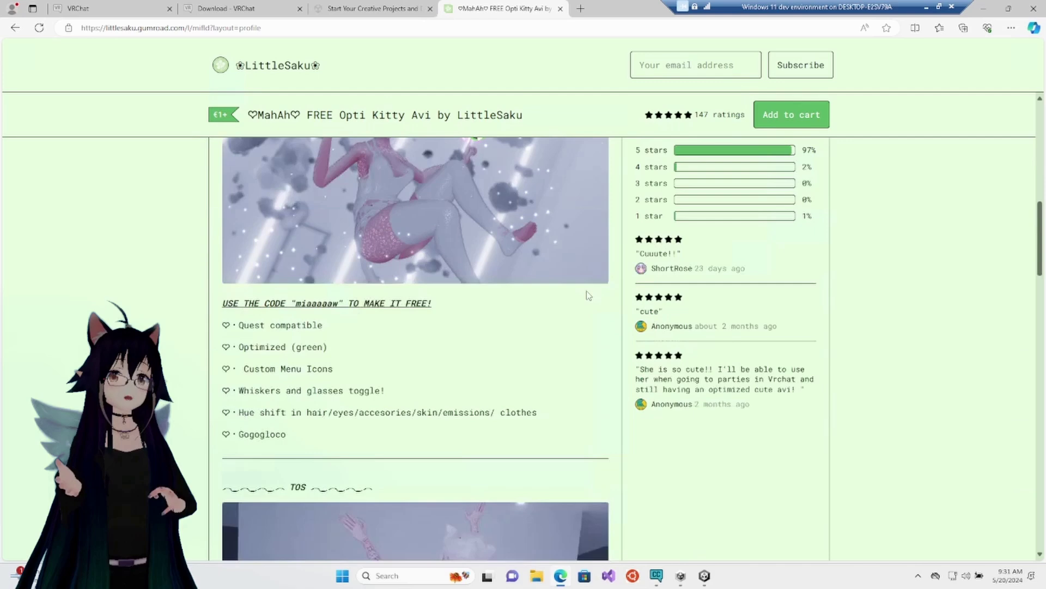
scroll(588, 294, "down", 1)
left_click_drag(338, 233, 296, 233)
key("ctrl+c")
left_click(499, 267)
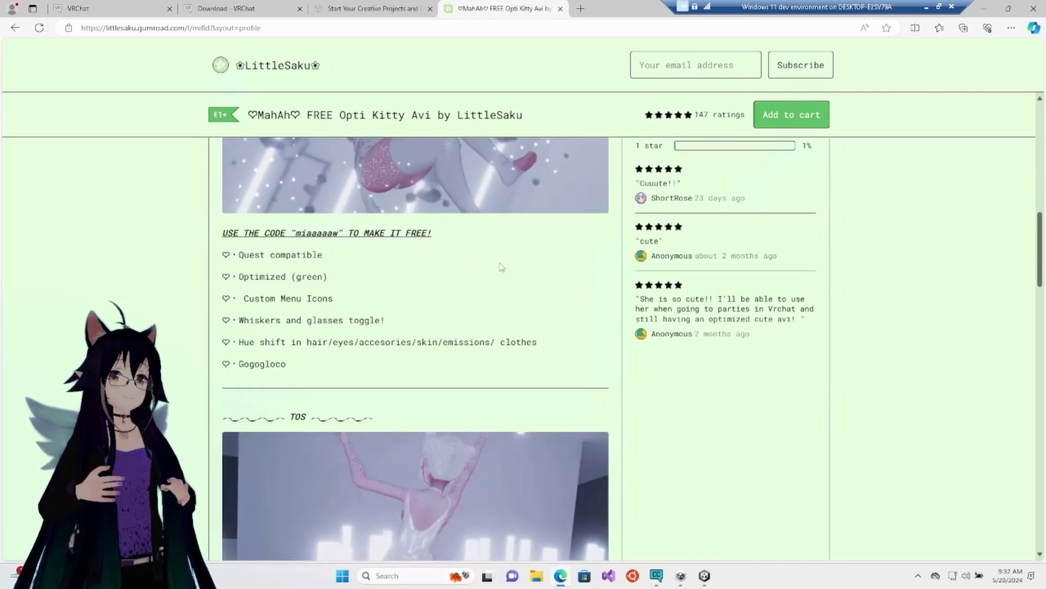
scroll(499, 267, "up", 10)
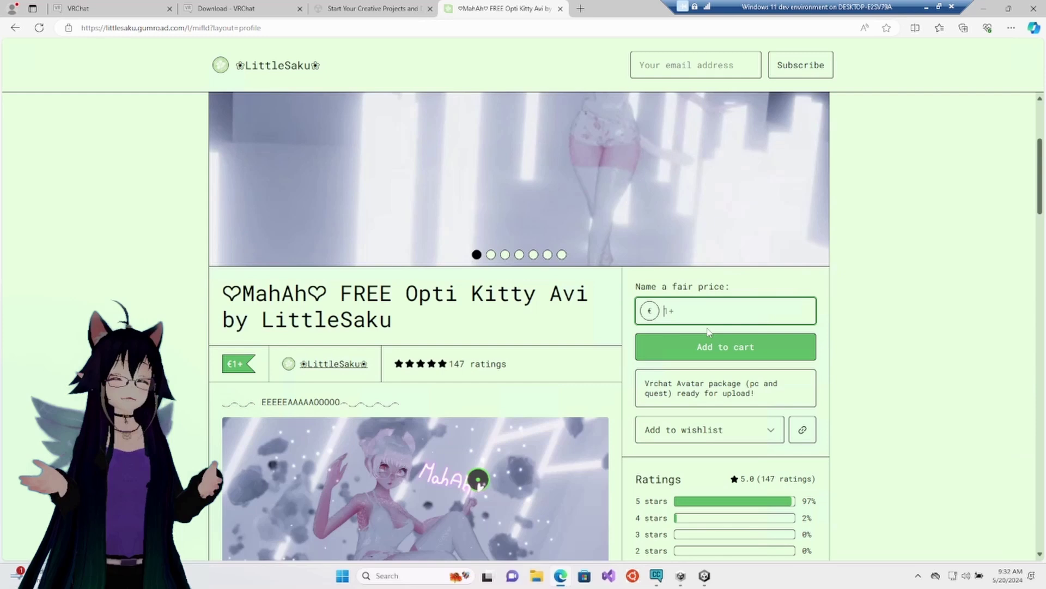
Add the free avatar to the cart and apply the miaaaaw discount code for US$0.
left_click(725, 347)
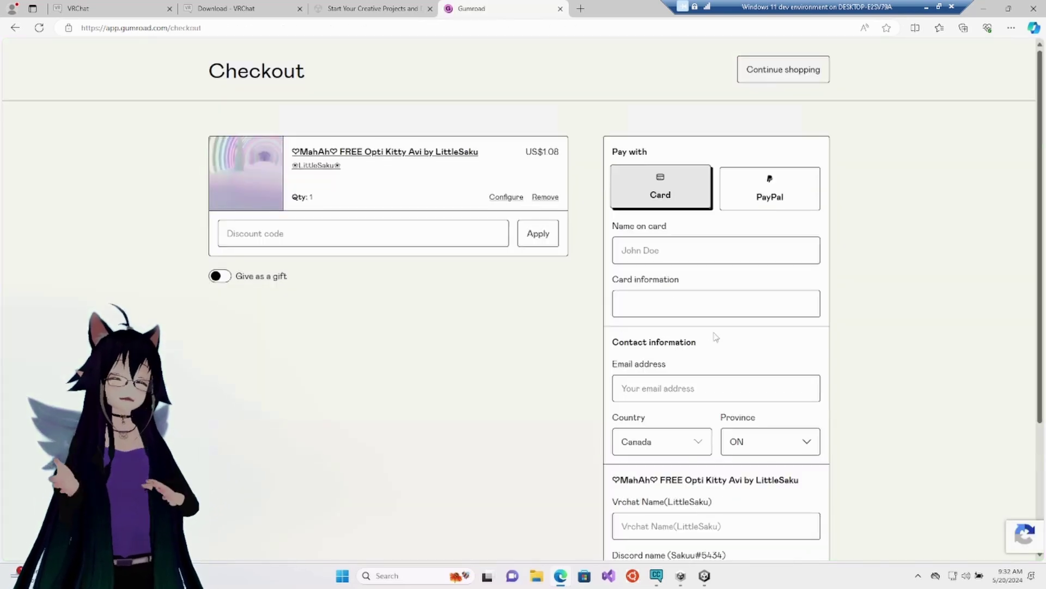
left_click(467, 247)
key("ctrl+v")
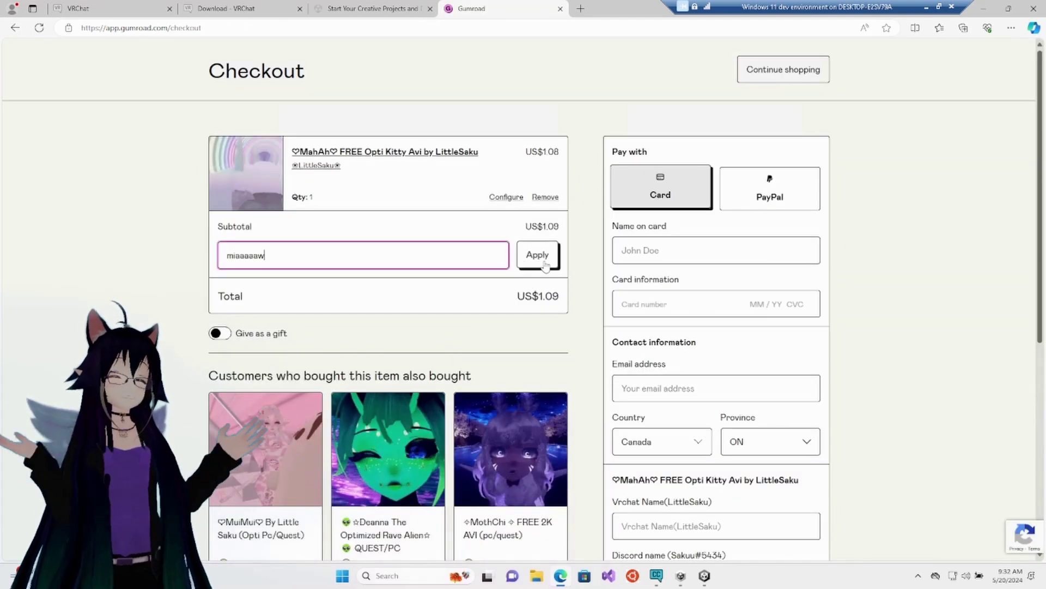
left_click(539, 257)
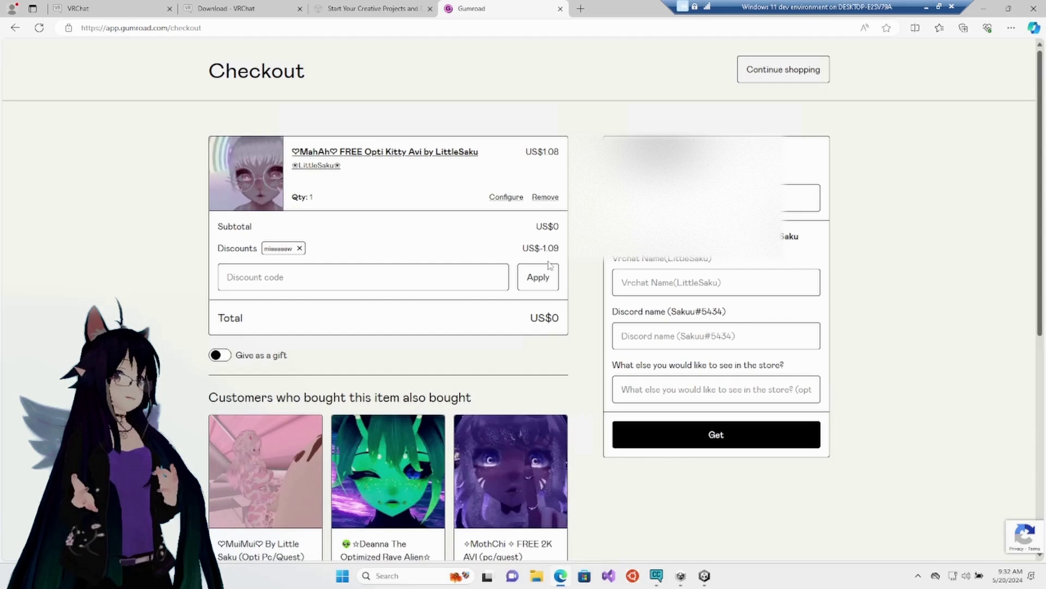
Autofill the contact e-mail, enter the VRChat and Discord names, and answer 'Thank you!'.
left_click(709, 198)
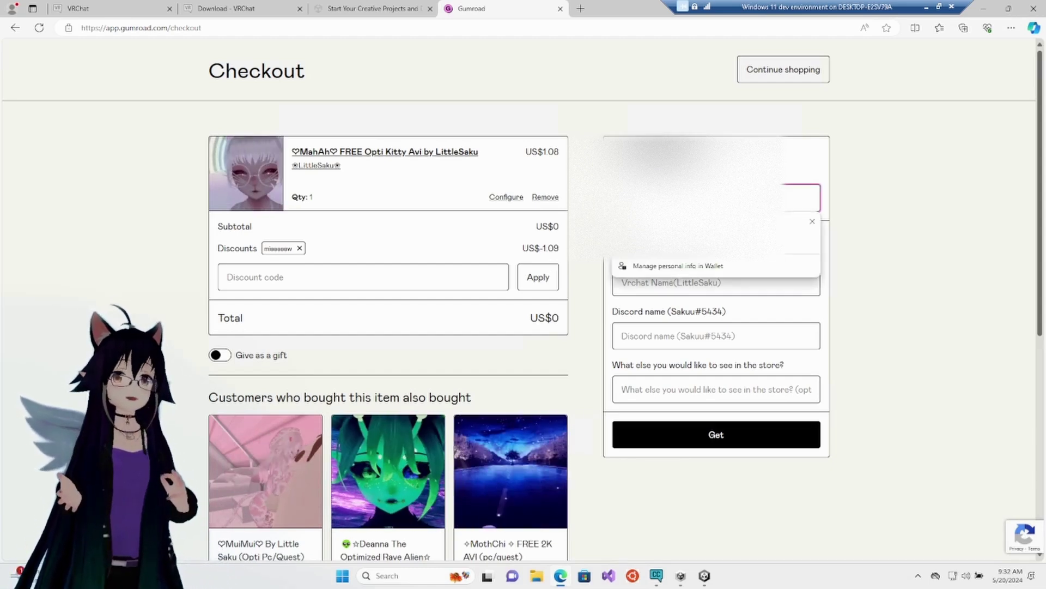
left_click(698, 235)
left_click(716, 282)
type("MondoCat")
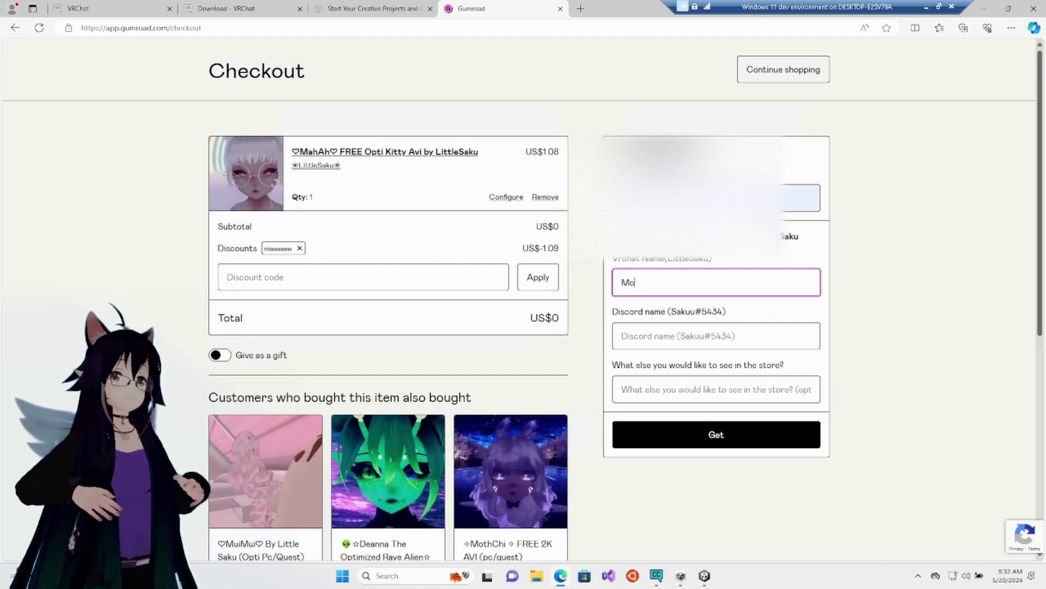
left_click(716, 336)
type("MondoCat")
left_click(716, 389)
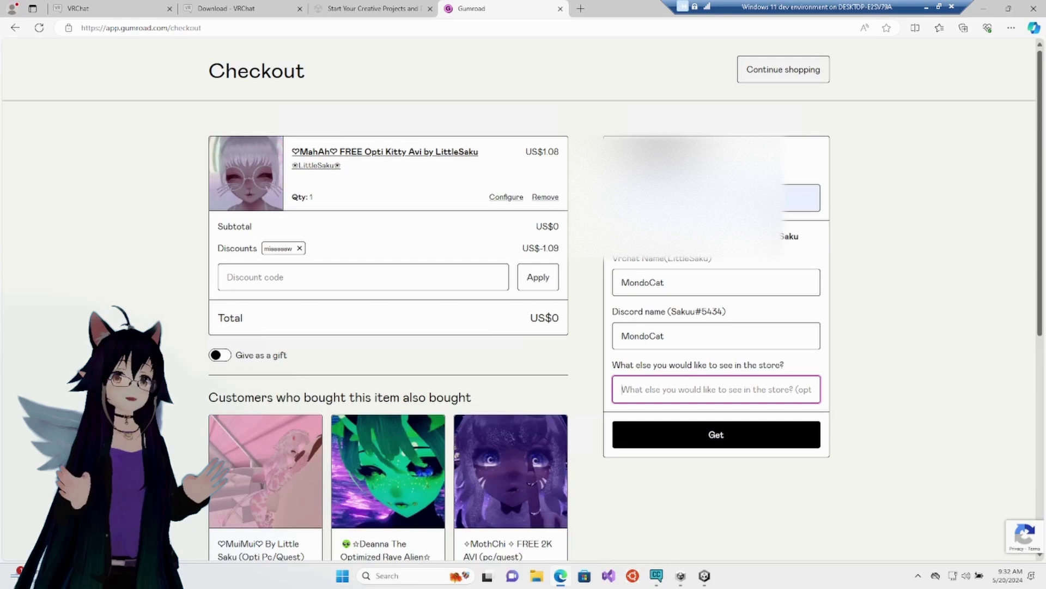
type("Thank you!")
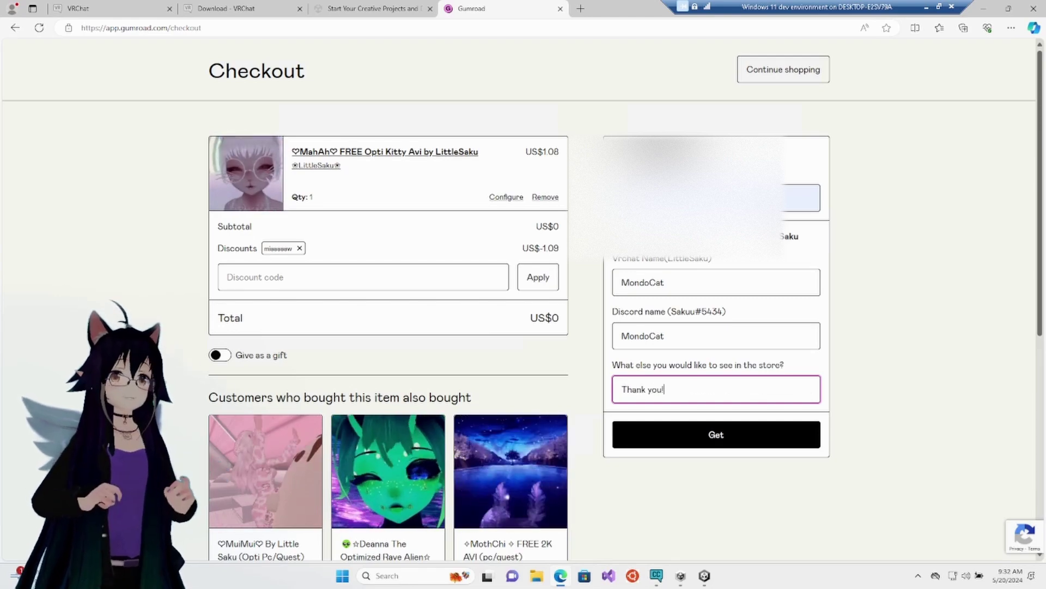
Submit the free order and start marking motorcycle images in the captcha.
left_click(702, 434)
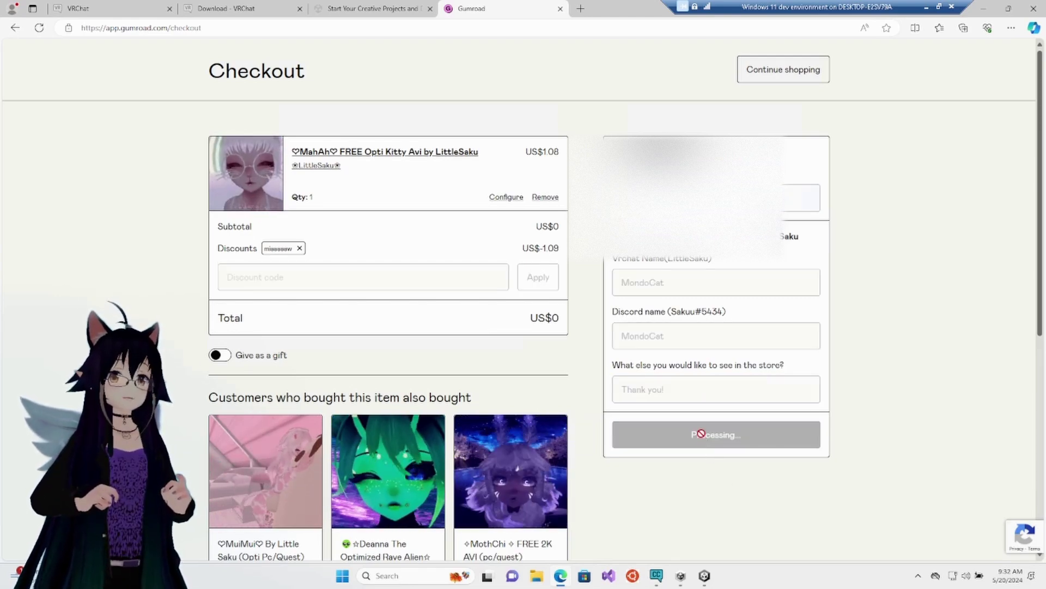
left_click(523, 142)
left_click(597, 125)
Finish marking the motorcycle images and confirm the captcha to complete the purchase.
left_click(458, 283)
left_click(524, 284)
left_click(609, 345)
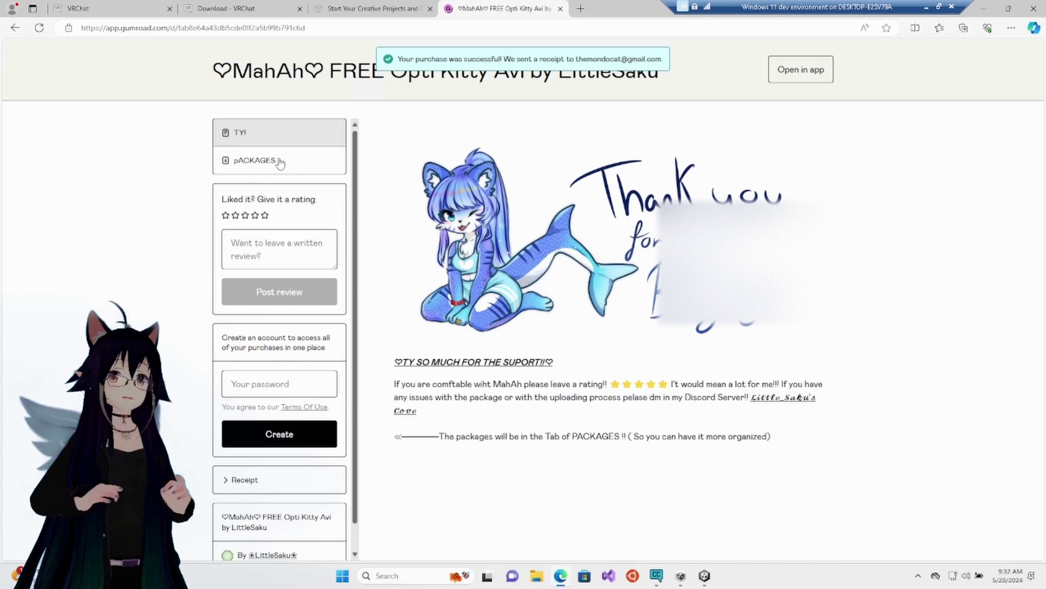
Download MahAhPC.unitypackage from the PACKAGES list and minimize the browser.
left_click(280, 162)
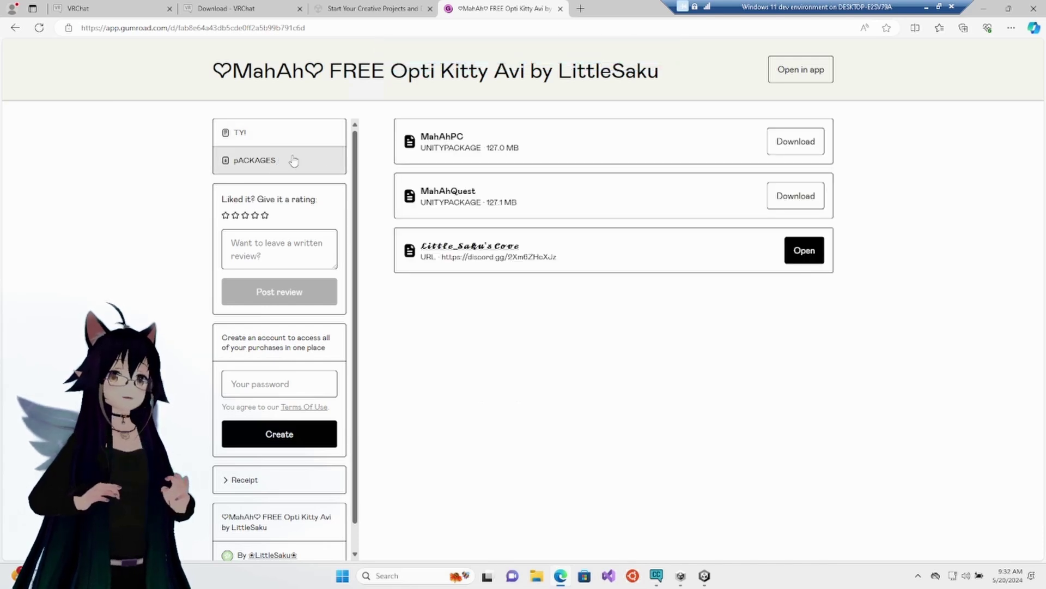
left_click(797, 143)
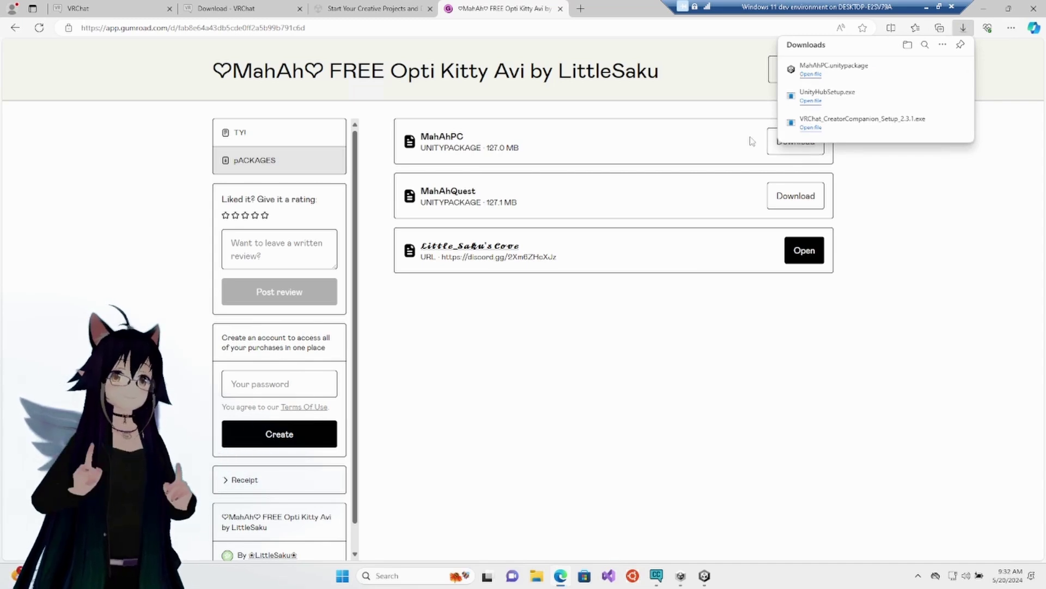
left_click(992, 10)
Import MahAhPC.unitypackage from Downloads as a custom package and open the ♡MahAh folder.
left_click(48, 17)
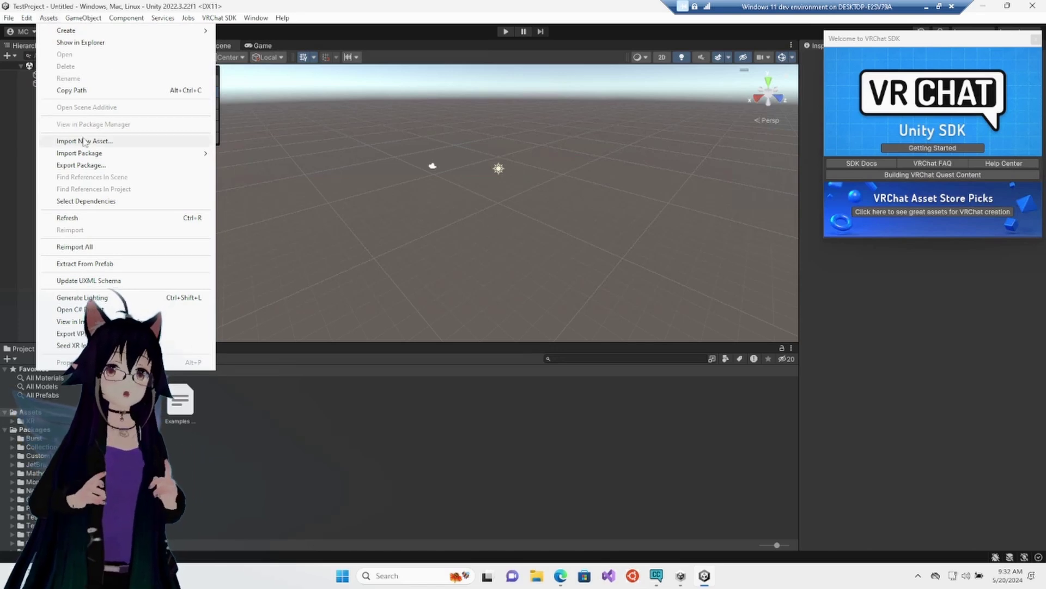
mouse_move(82, 153)
left_click(240, 152)
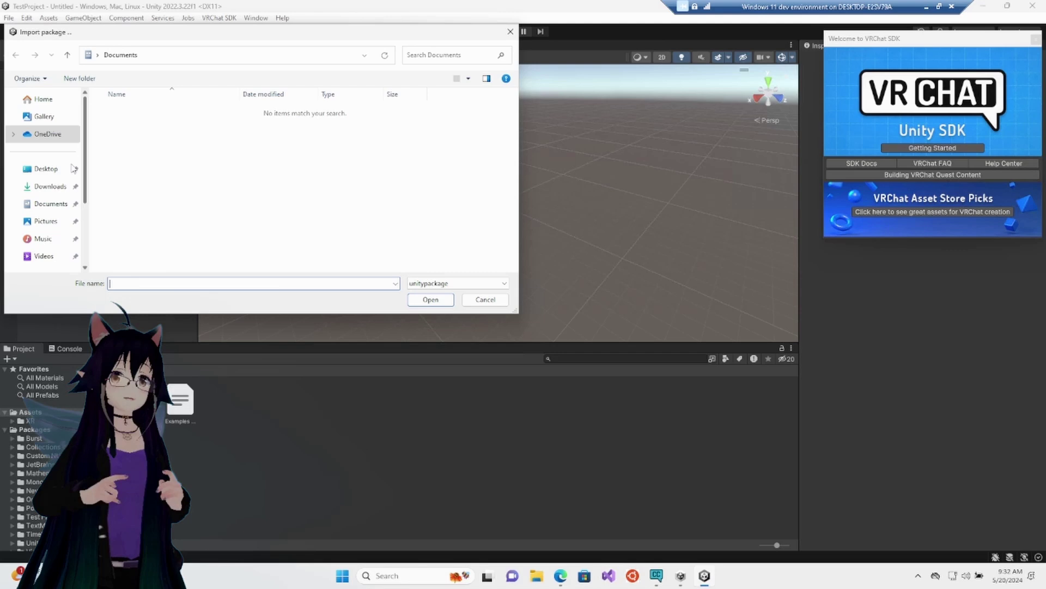
left_click(66, 185)
left_click(131, 127)
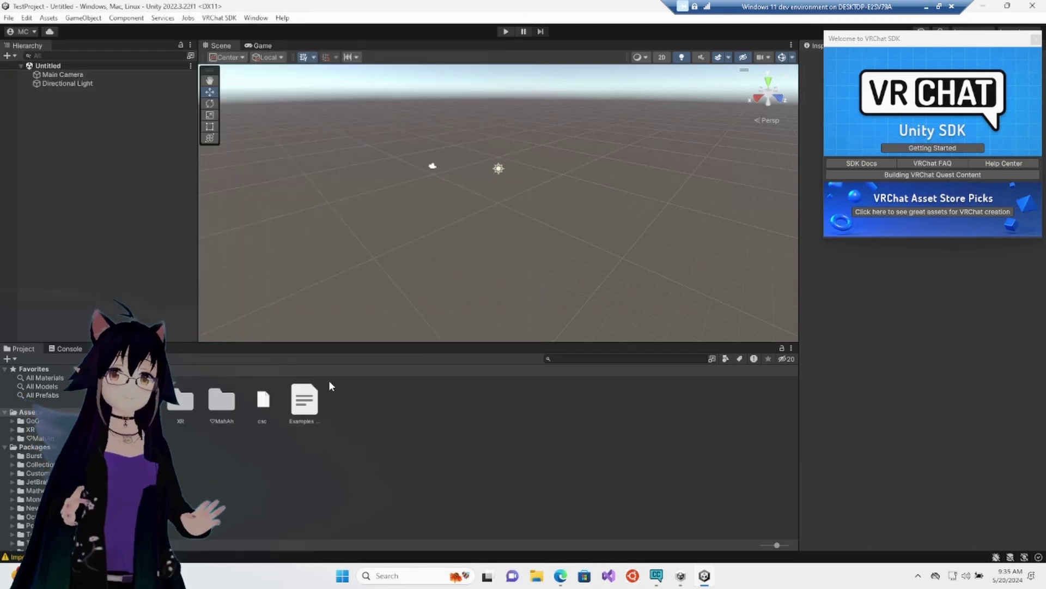
left_click(40, 438)
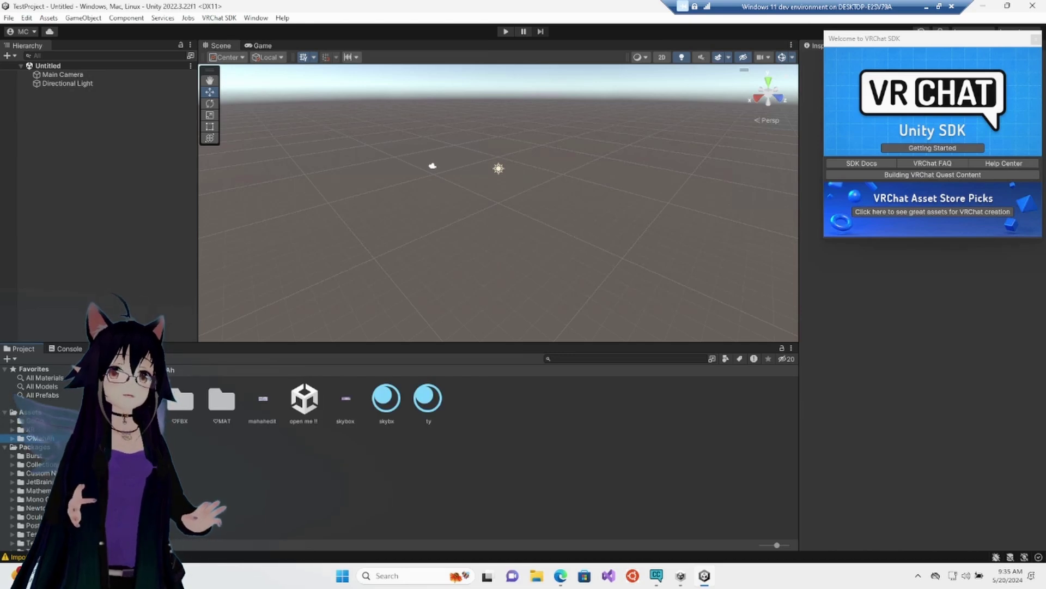
Open the 'open me !!' scene and close the VRChat SDK welcome window.
left_click(305, 404)
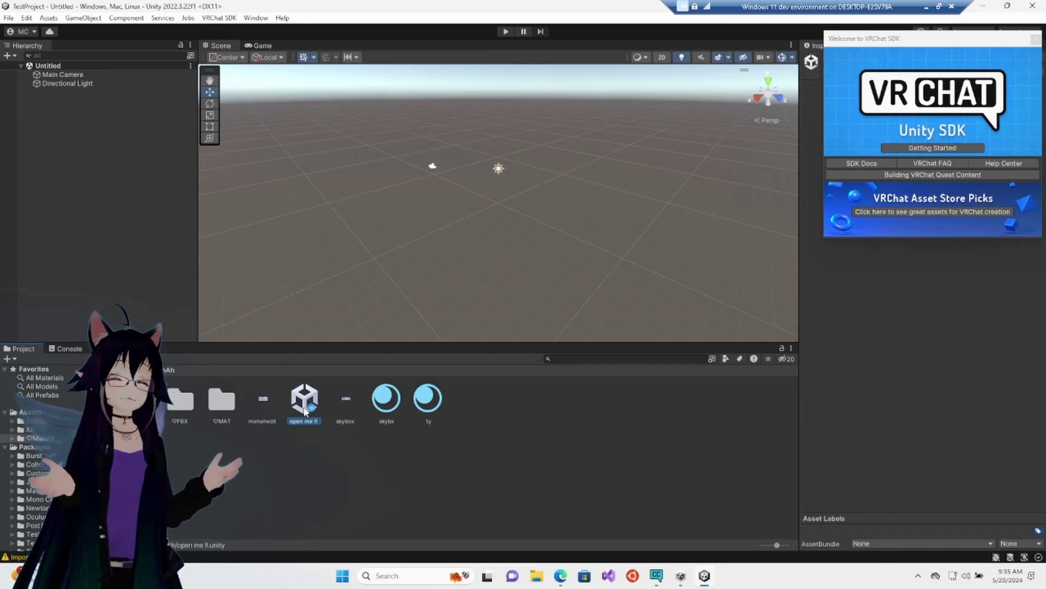
double_click(305, 402)
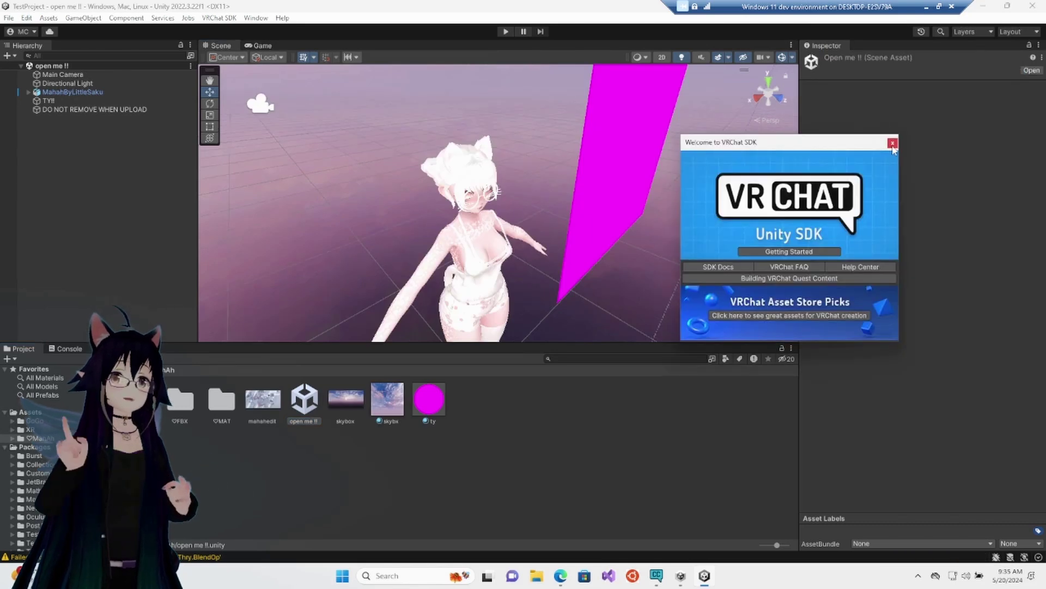
left_click(893, 143)
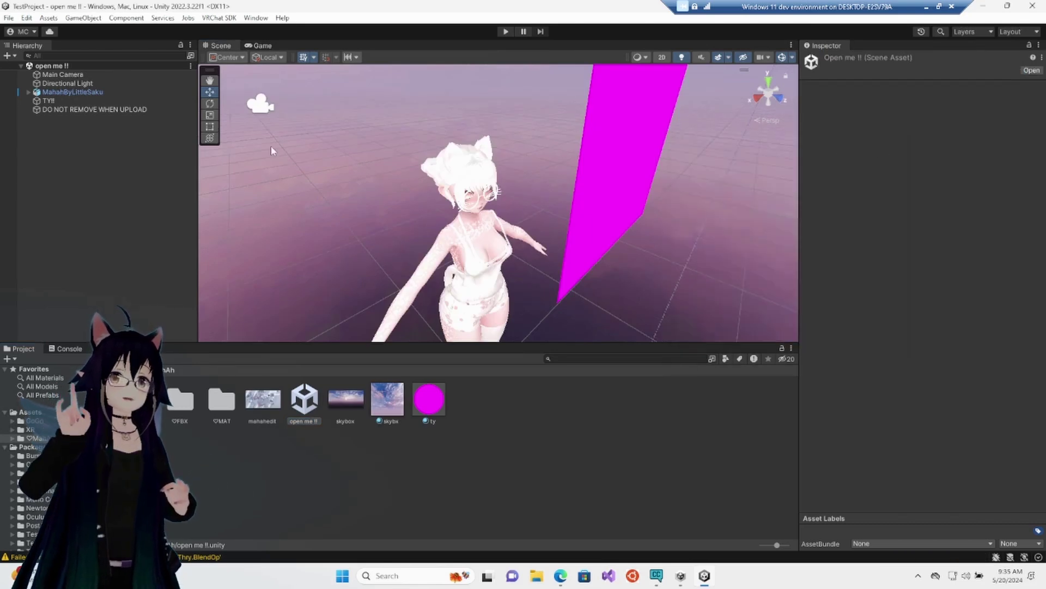
Detach the old blueprint ID from MahahByLittleSaku's Pipeline Manager.
left_click(60, 87)
left_click(62, 92)
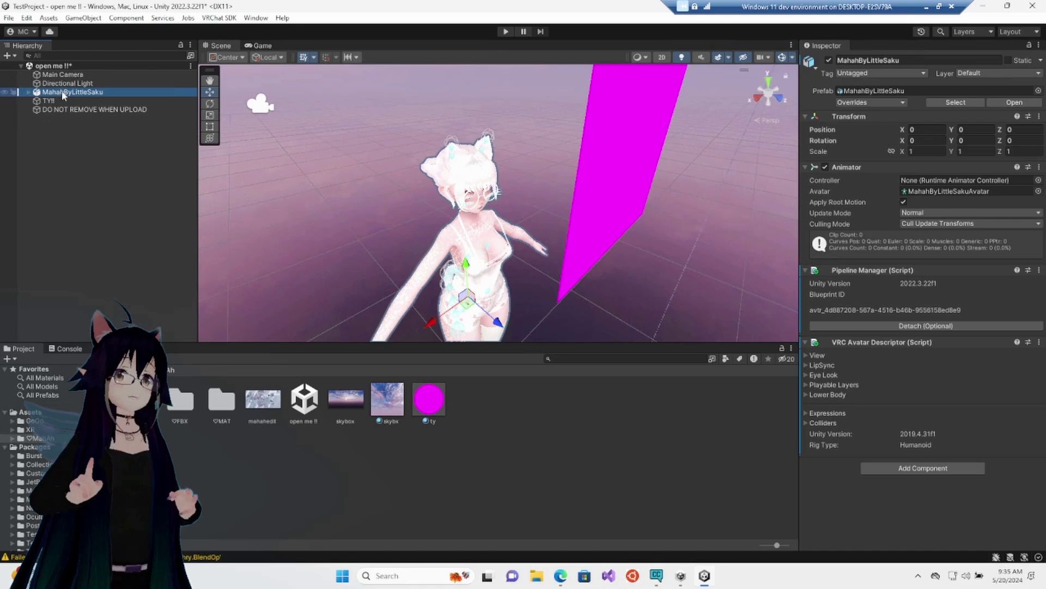
left_click(916, 327)
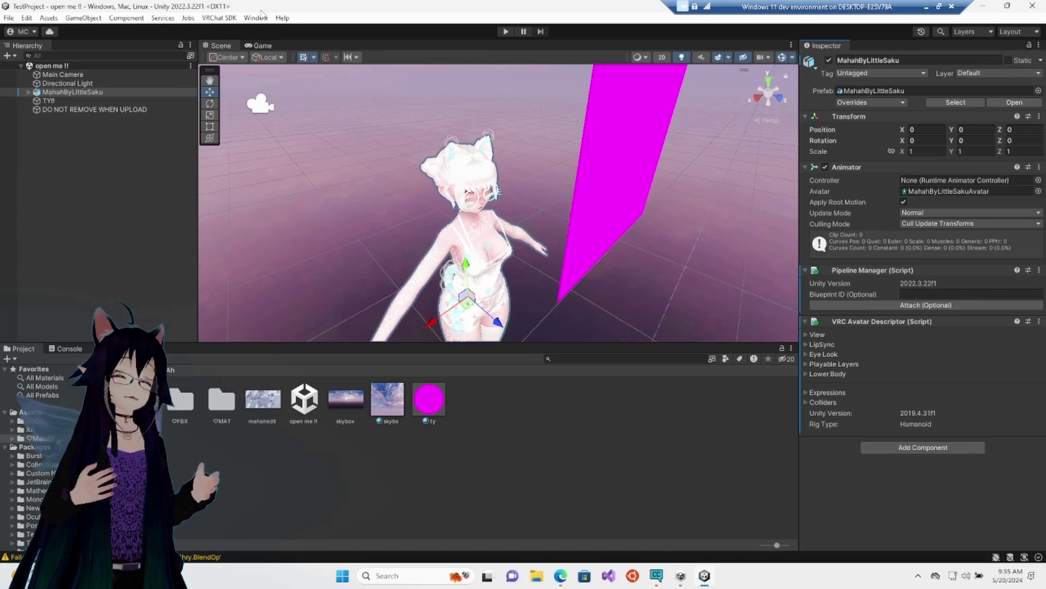
Show the VRChat SDK Control Panel and switch to the Builder page for MahahByLittleSaku.
left_click(229, 20)
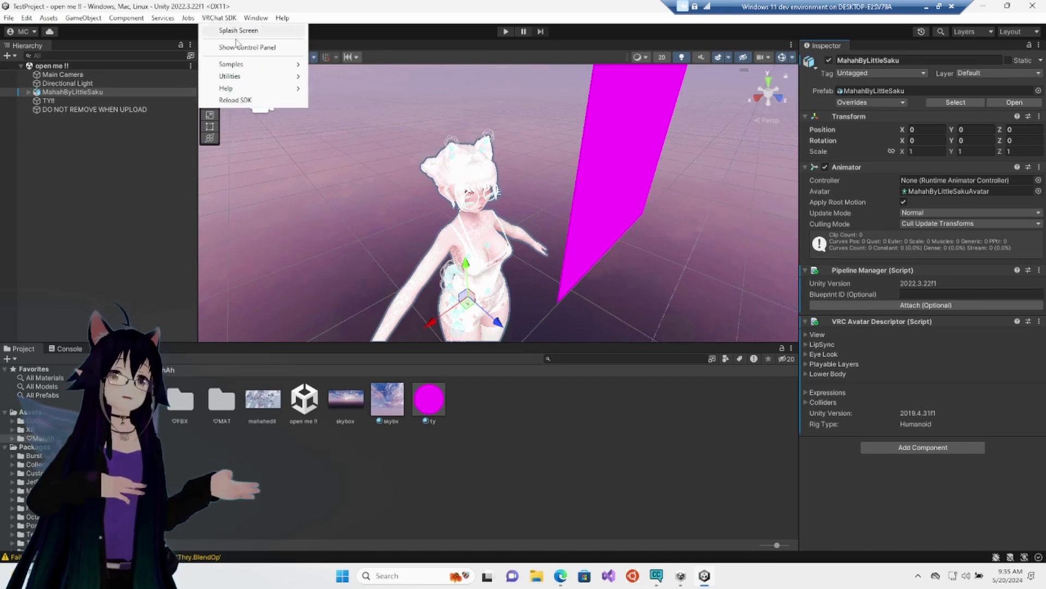
mouse_move(243, 72)
left_click(369, 65)
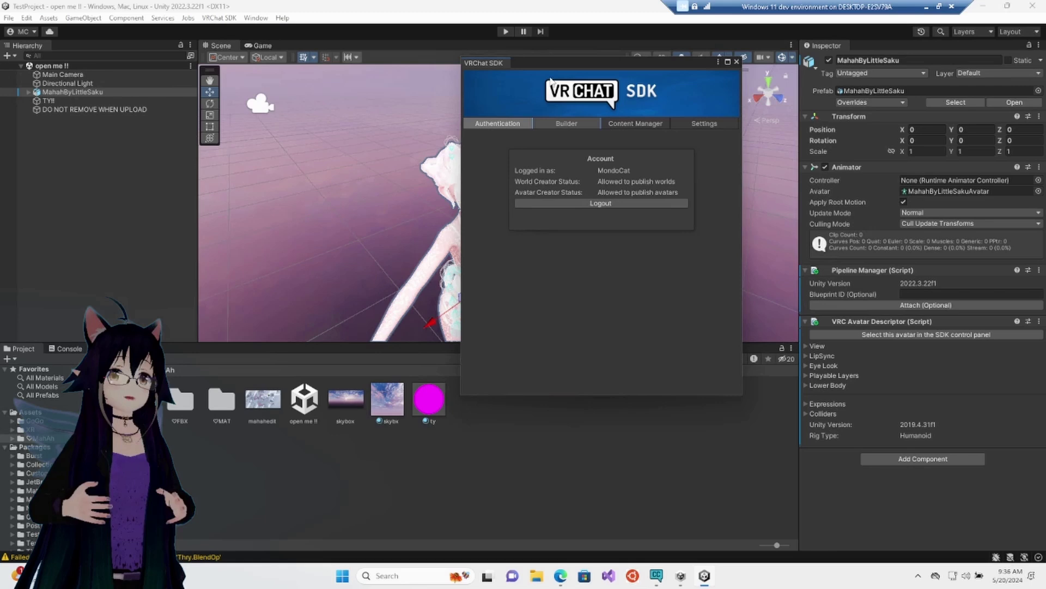
left_click(562, 122)
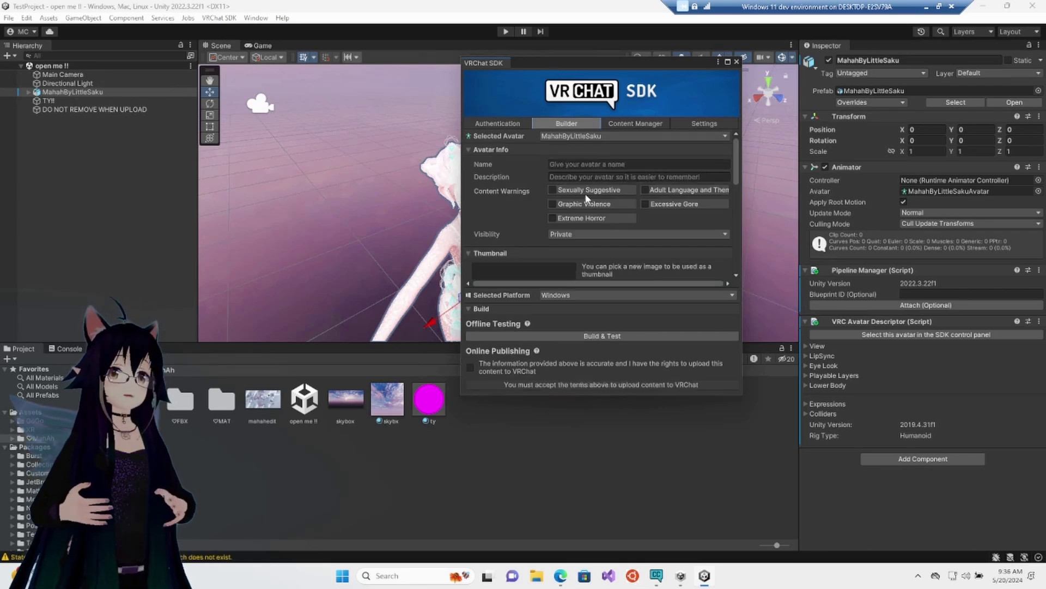
Name the avatar 'Mahaha' and capture its thumbnail from the scene view.
left_click(571, 162)
type("Mahaha")
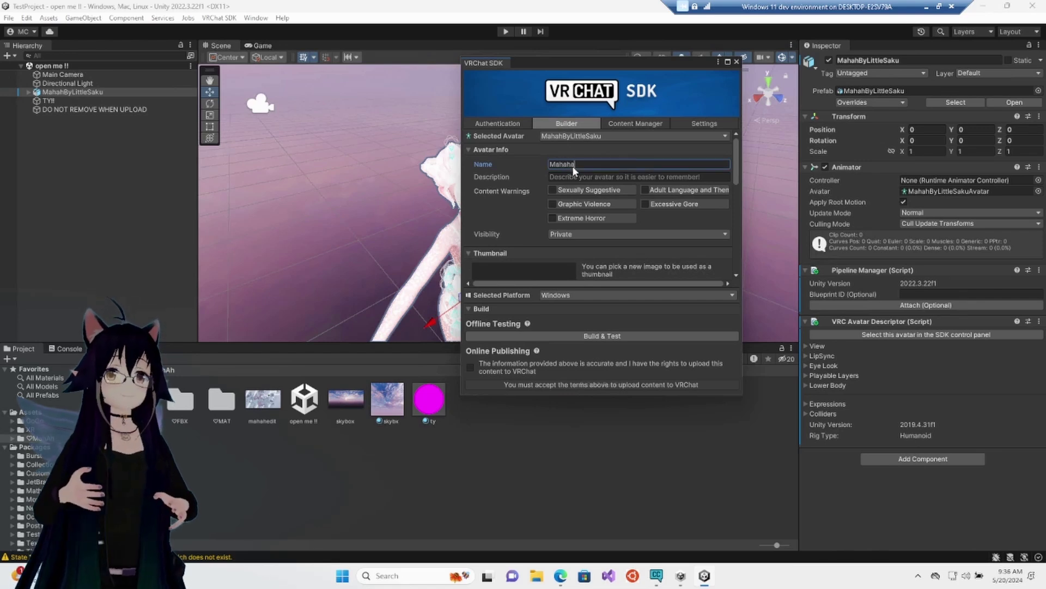
scroll(622, 226, "down", 1)
scroll(623, 228, "down", 2)
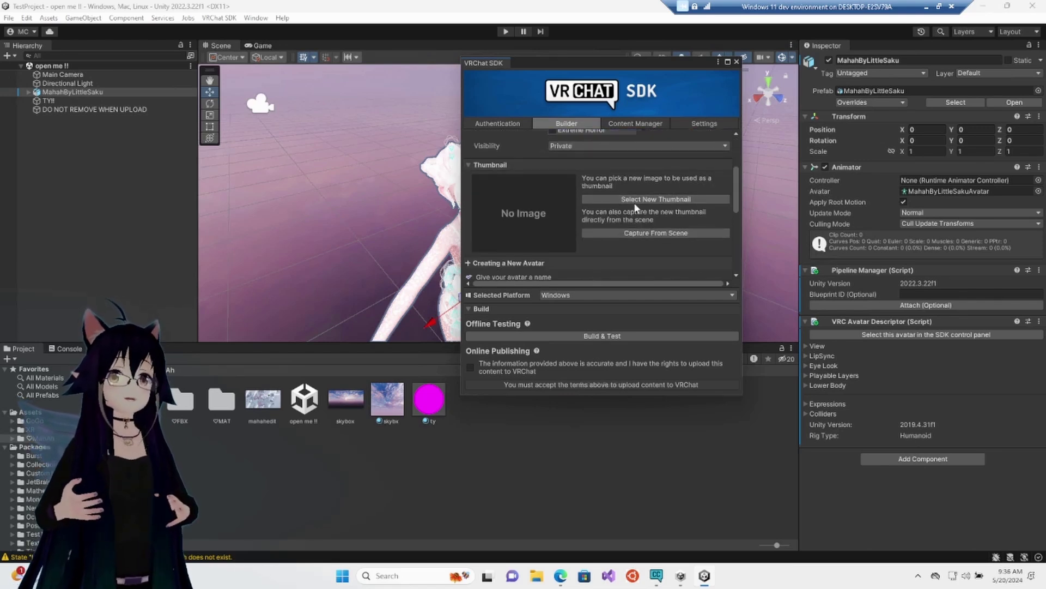
left_click(636, 233)
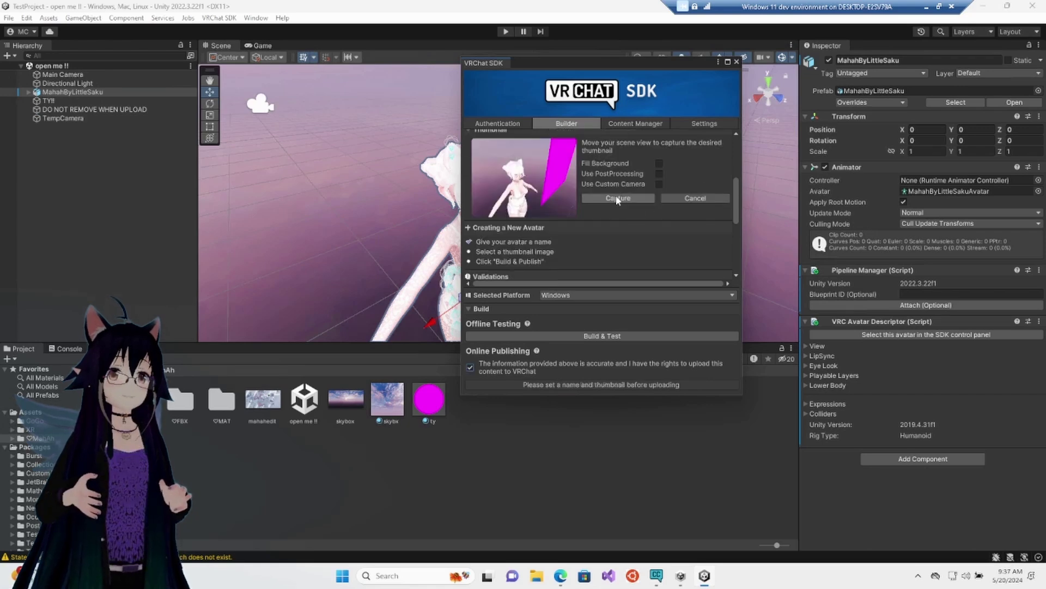
left_click(618, 199)
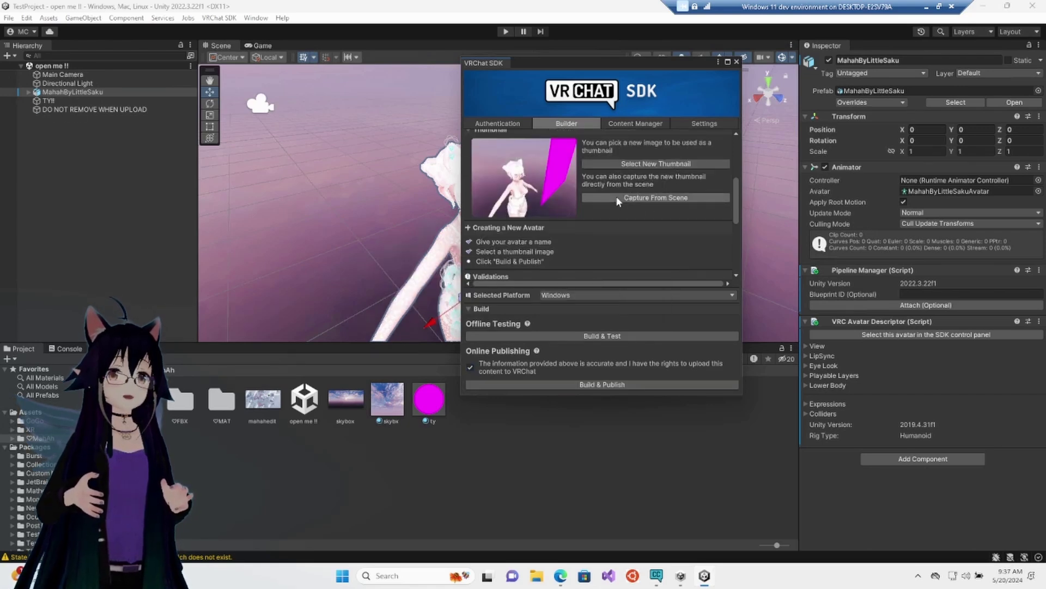
Accept the upload terms and Build & Publish the avatar to VRChat.
scroll(617, 247, "down", 5)
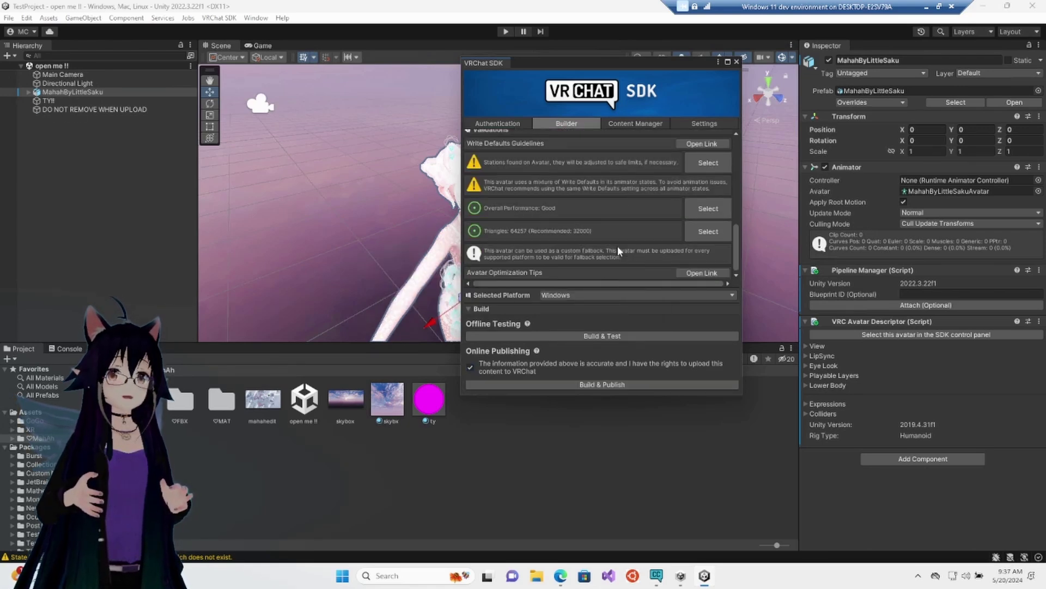
left_click(470, 368)
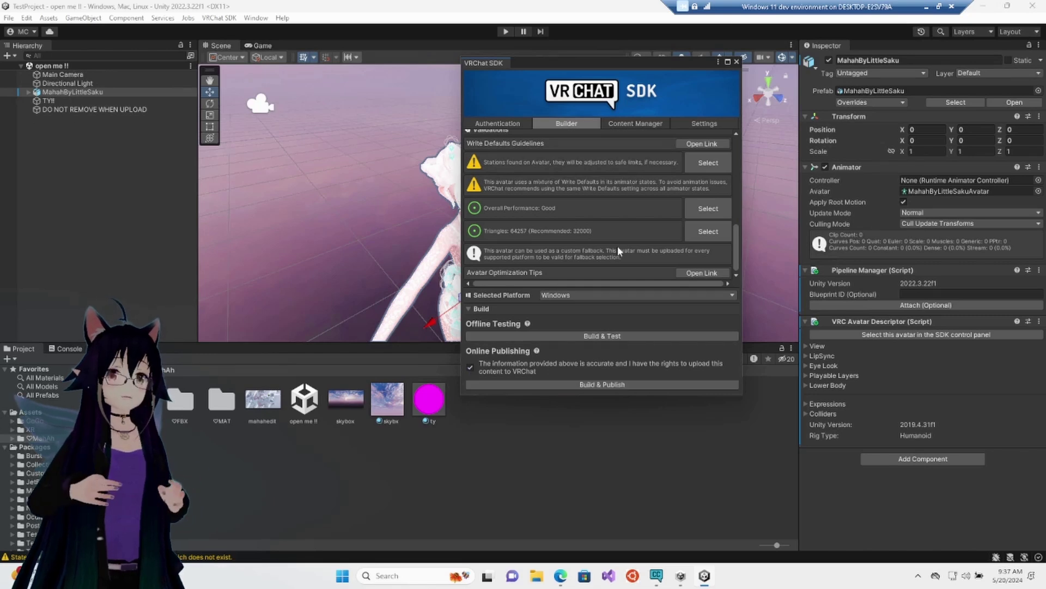
left_click(604, 386)
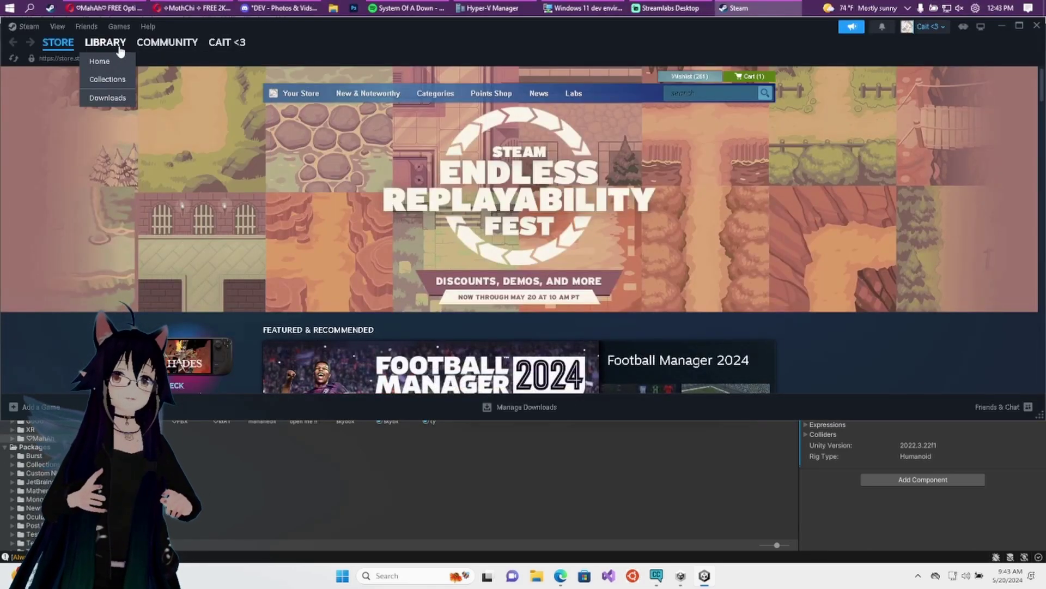
Launch VRChat from the Steam library in Desktop (Non-VR) Mode.
left_click(119, 49)
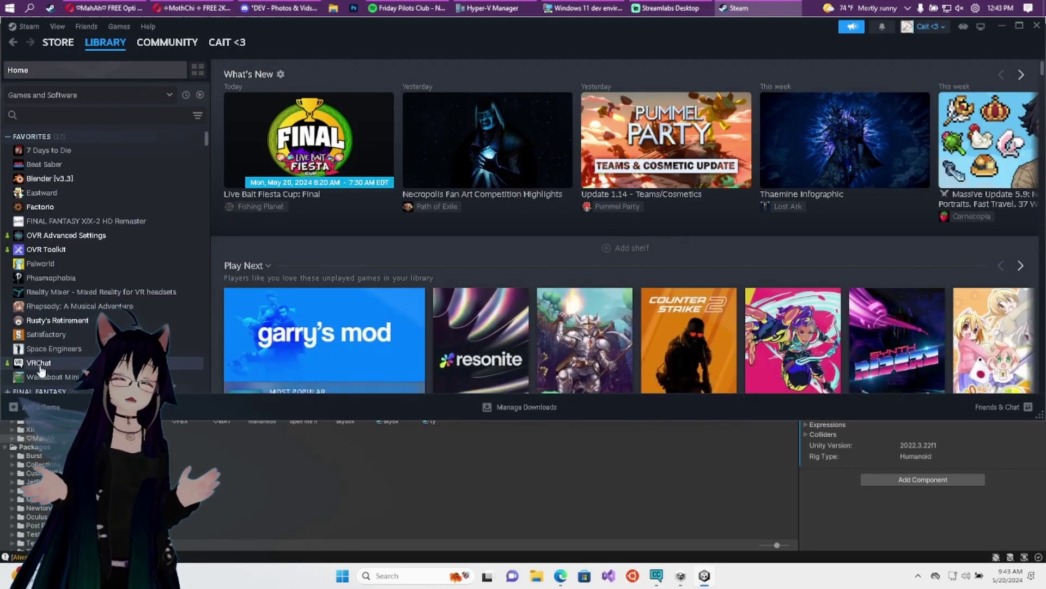
left_click(39, 363)
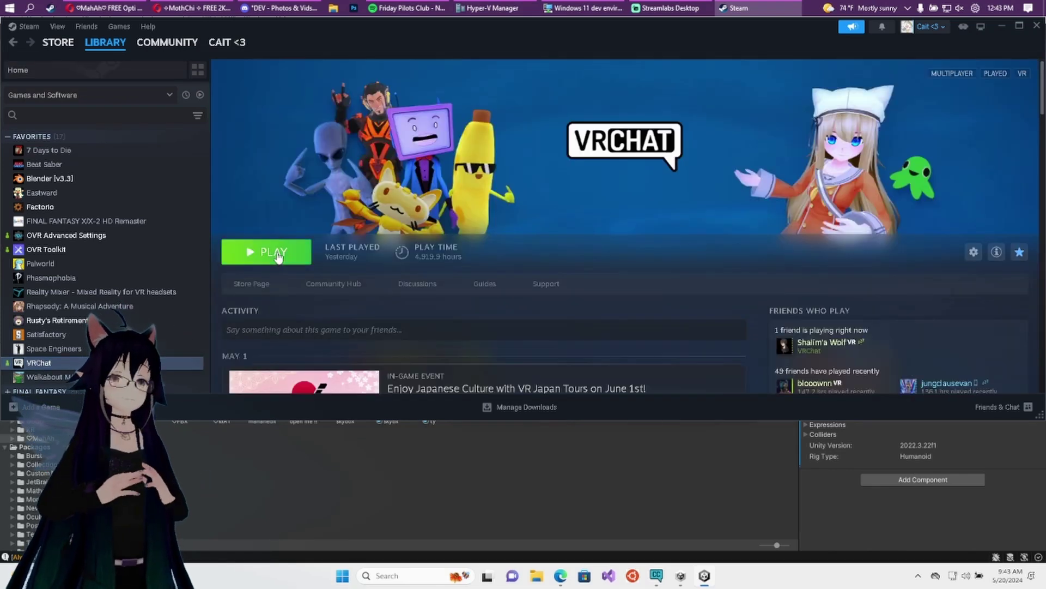
left_click(277, 254)
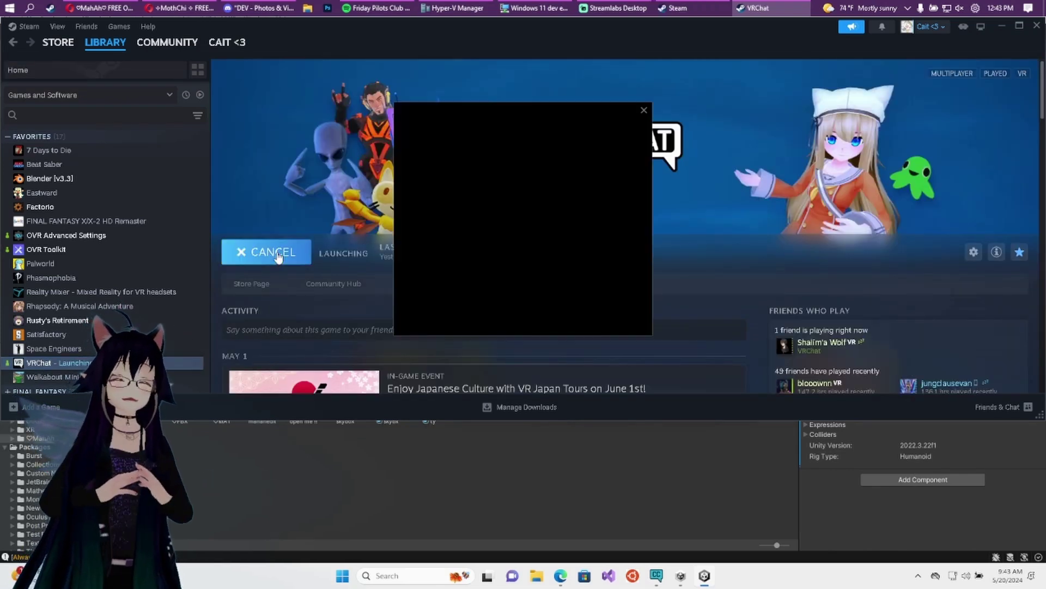
left_click(532, 193)
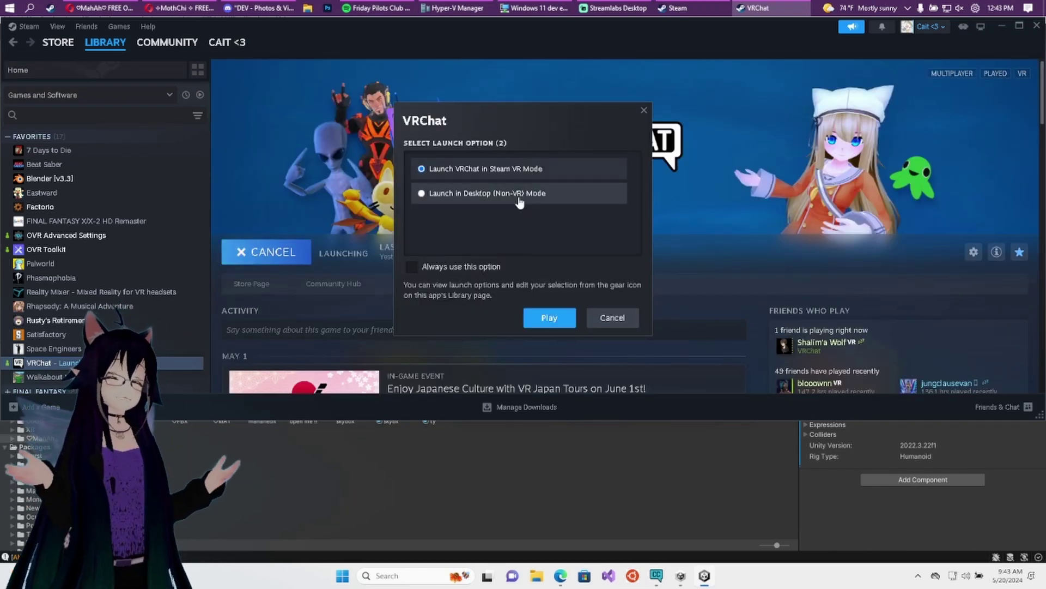
left_click(548, 316)
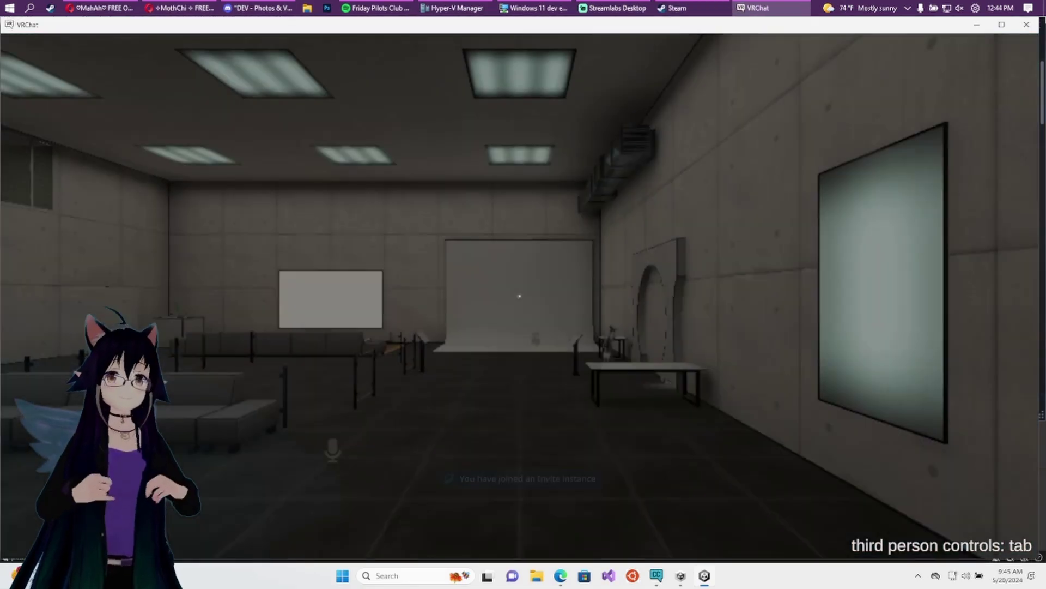
Change into the Mahaha avatar from Avatars > Uploaded and view it in the home world.
key("Escape")
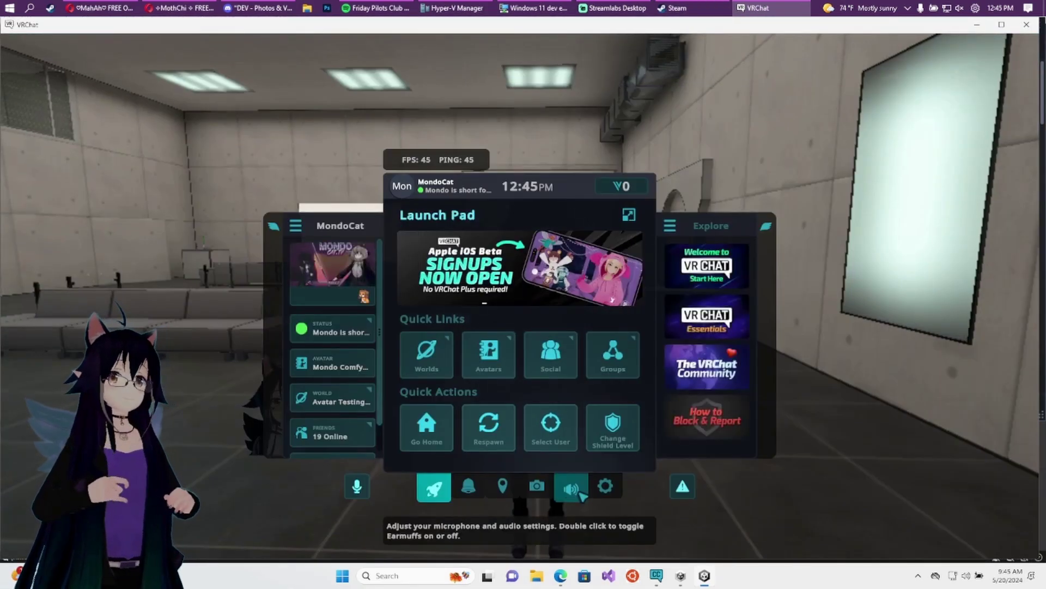
left_click(629, 214)
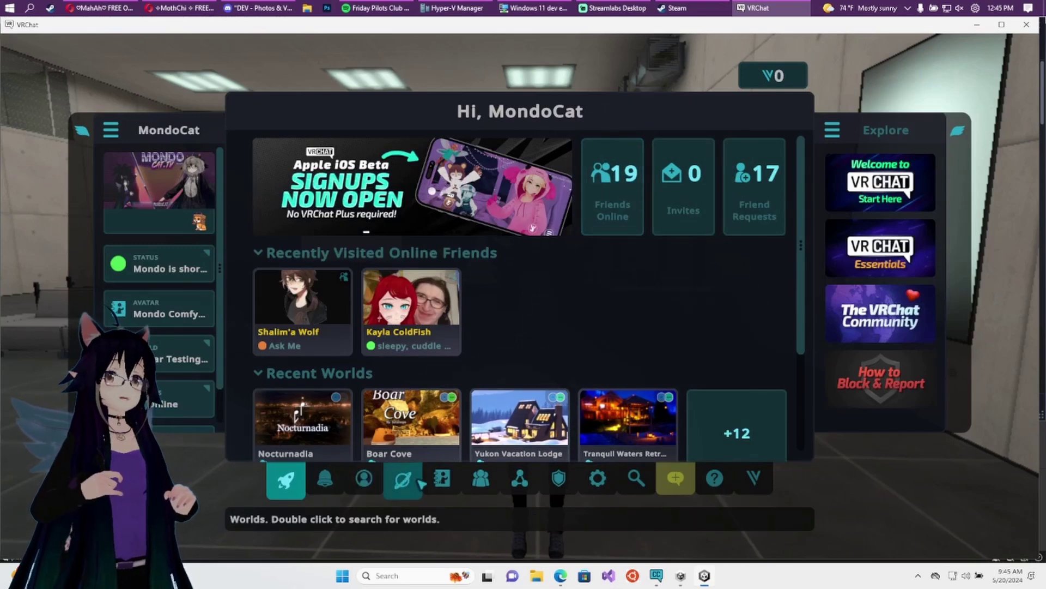
left_click(442, 480)
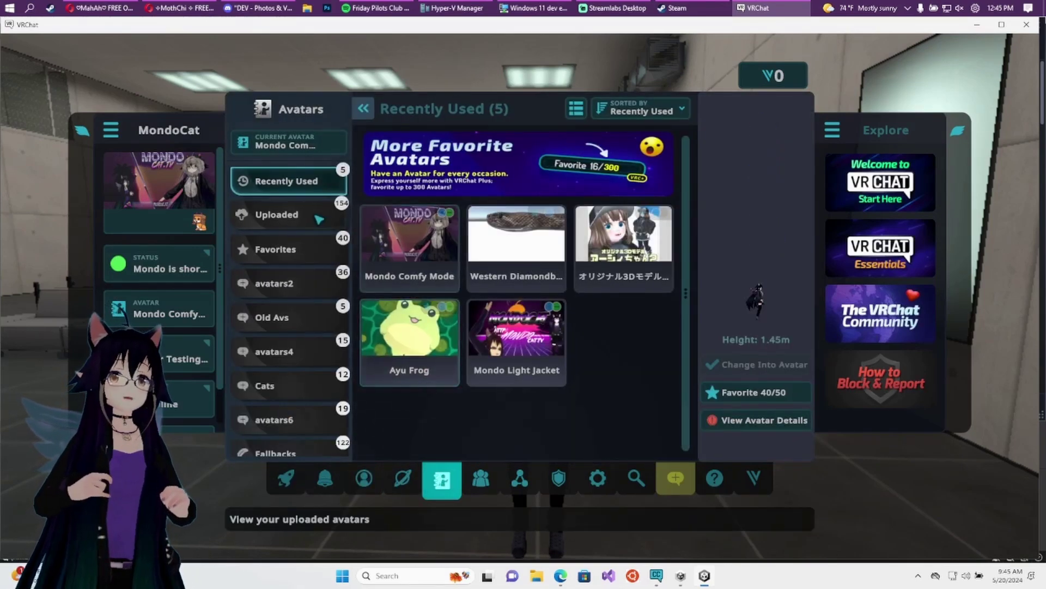
left_click(319, 217)
left_click(419, 241)
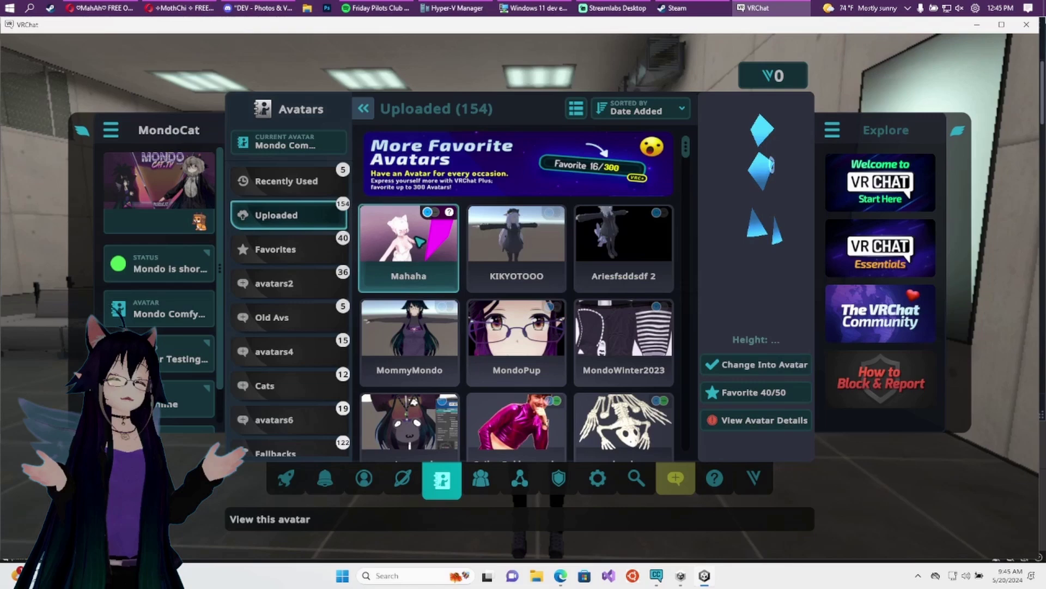
left_click(747, 365)
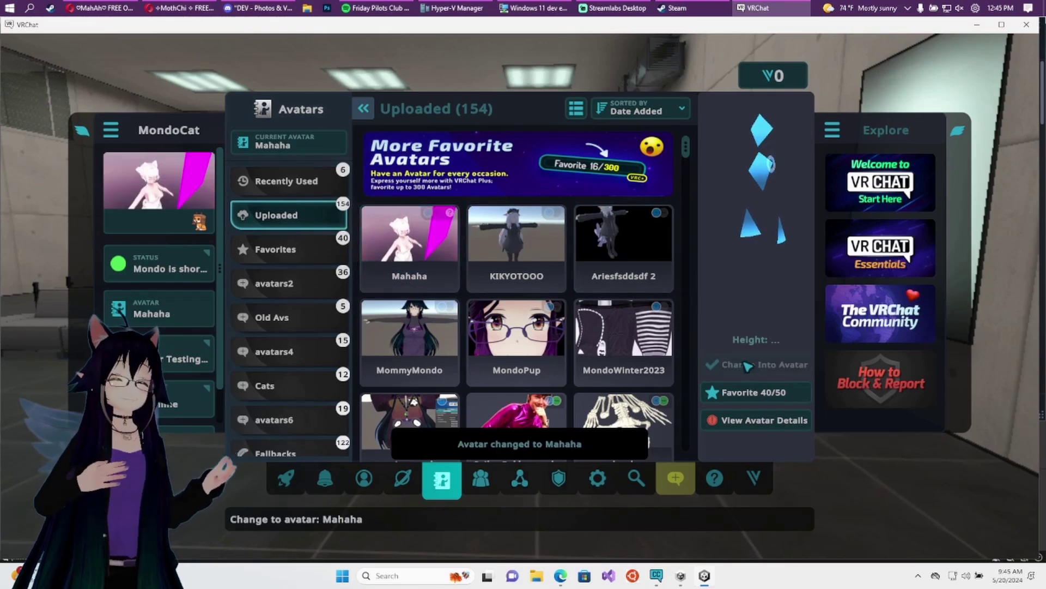
key("Escape")
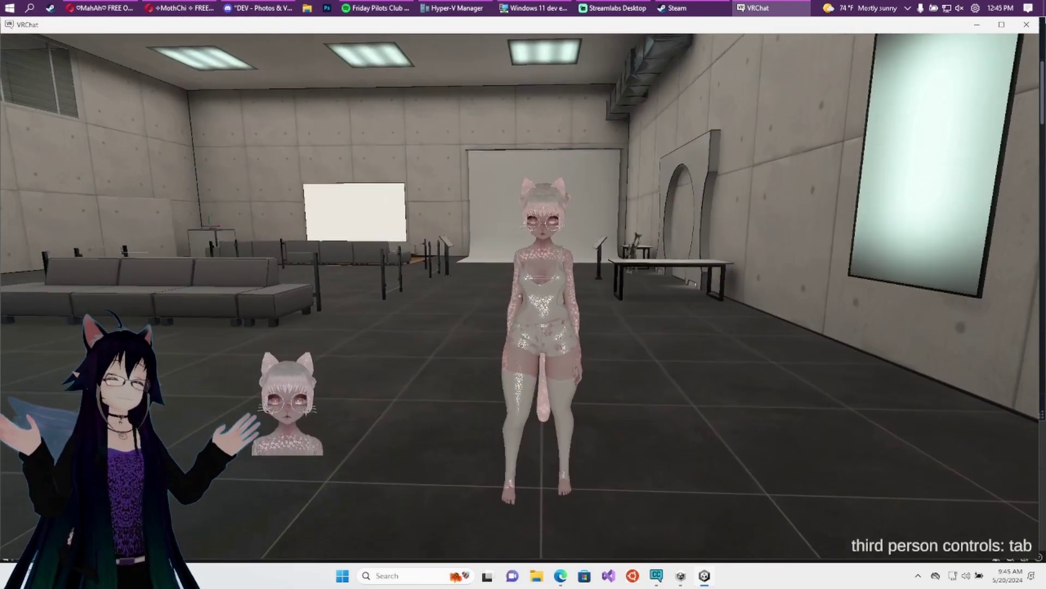
scroll(523, 294, "up", 5)
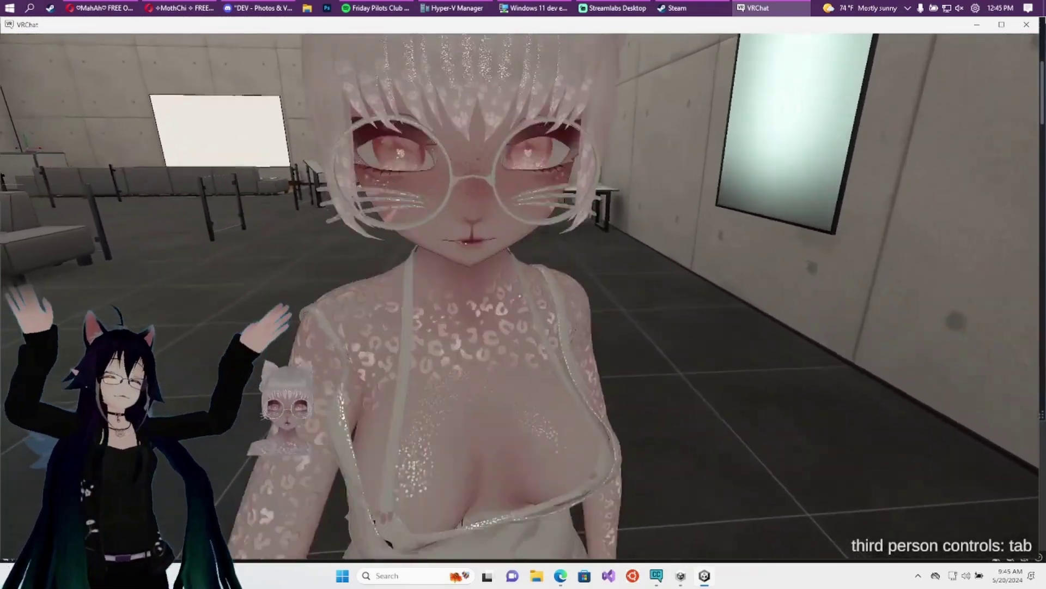
scroll(523, 294, "down", 5)
In the Action Menu Expressions, set the avatar's SkinHue to 1%.
key("r")
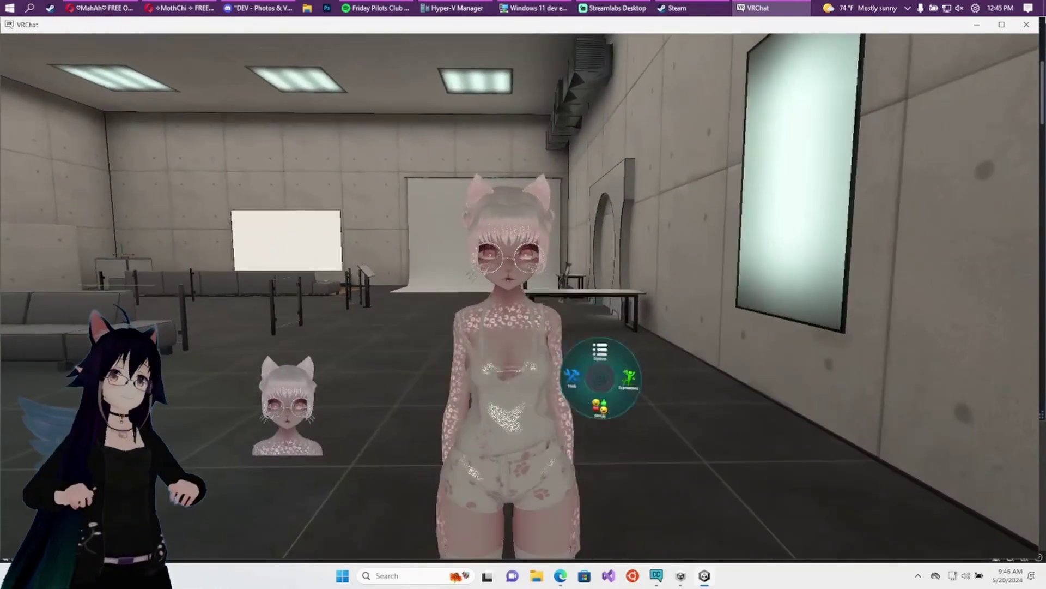
left_click(629, 379)
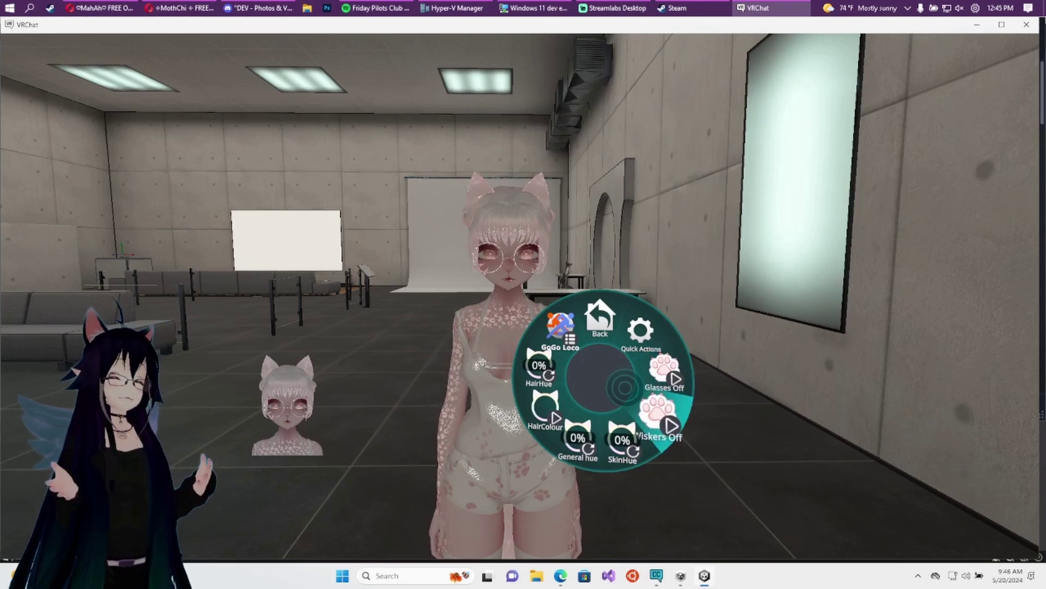
left_click(622, 442)
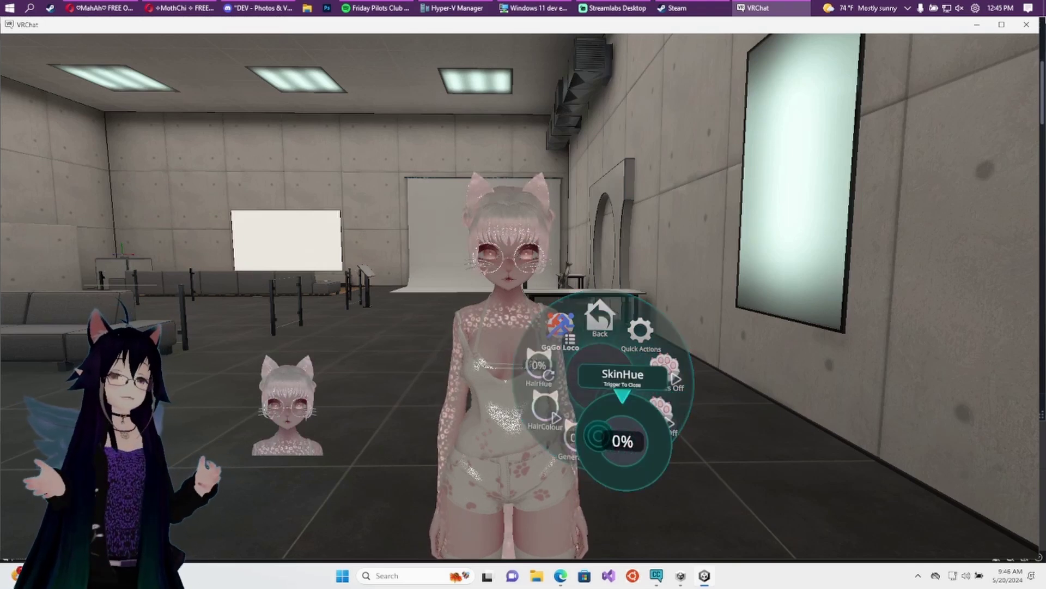
left_click_drag(667, 430, 624, 396)
left_click(623, 441)
Set General hue to 85%, shift the HairHue, and choose the Cross sitting pose.
left_click(572, 439)
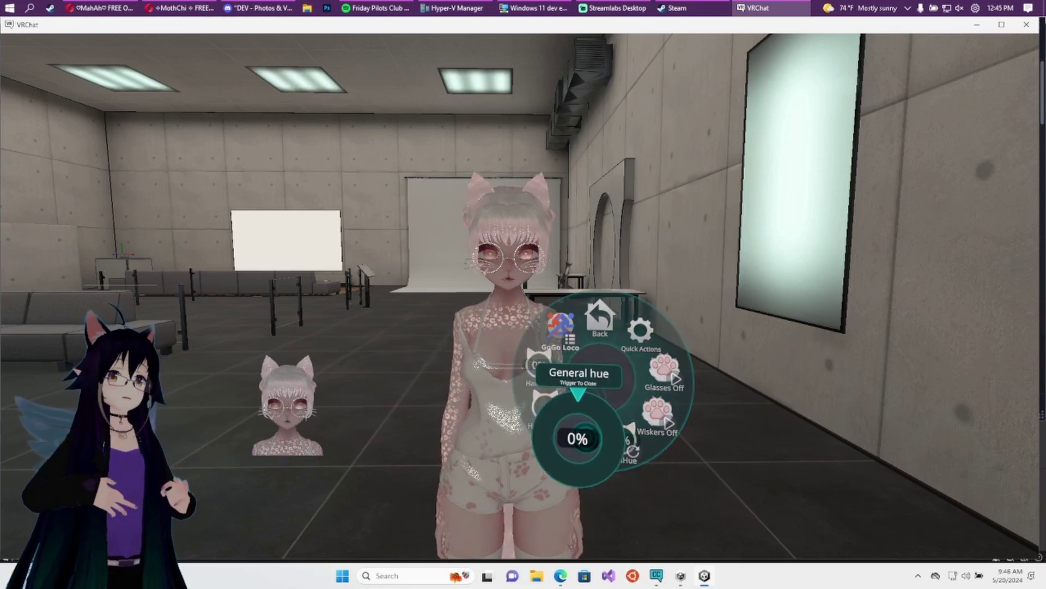
left_click_drag(532, 442, 540, 411)
left_click(540, 412)
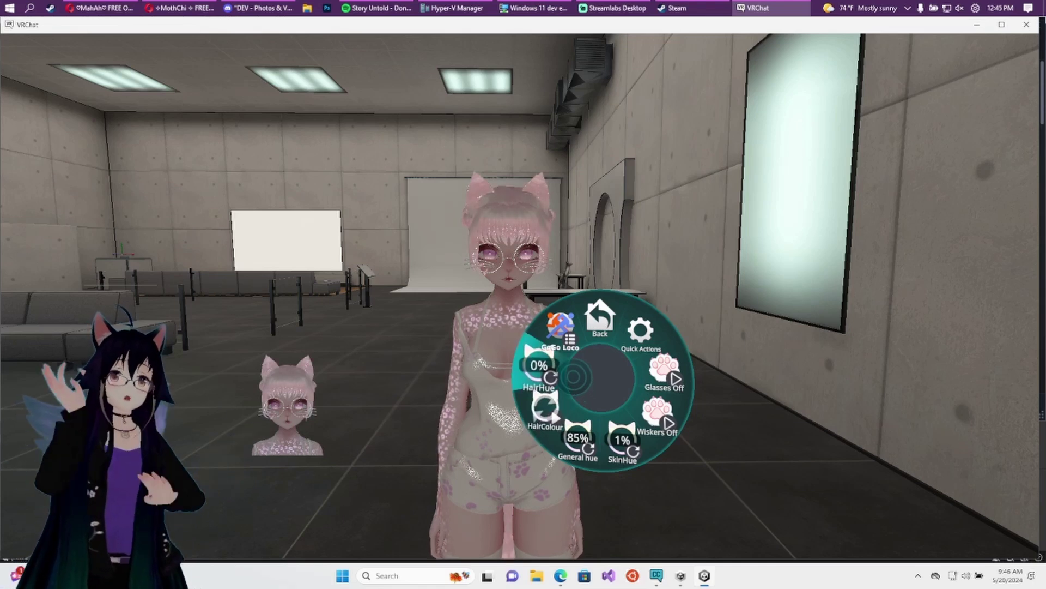
left_click(545, 360)
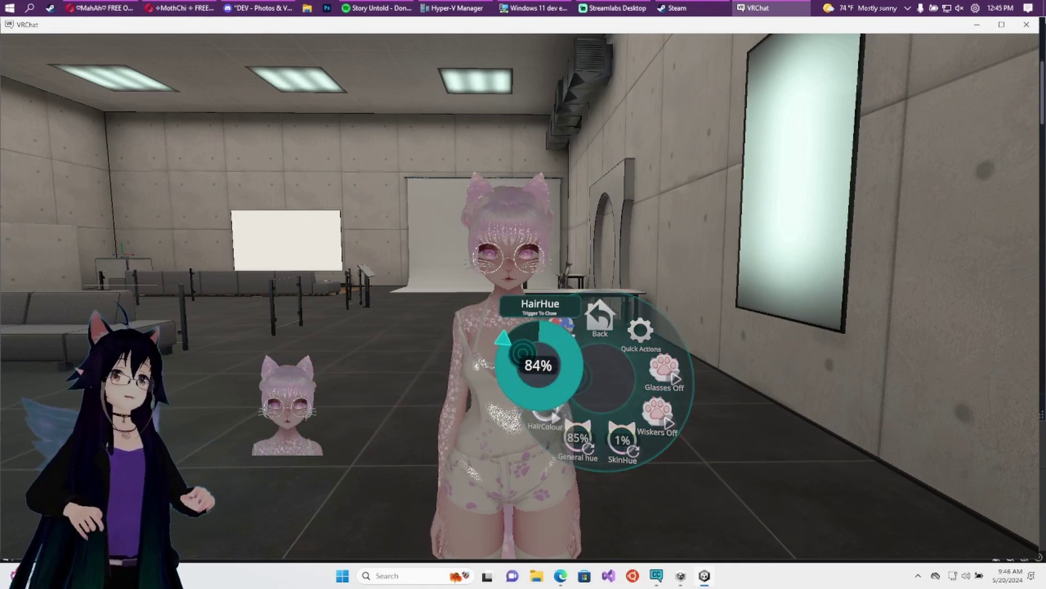
left_click(515, 361)
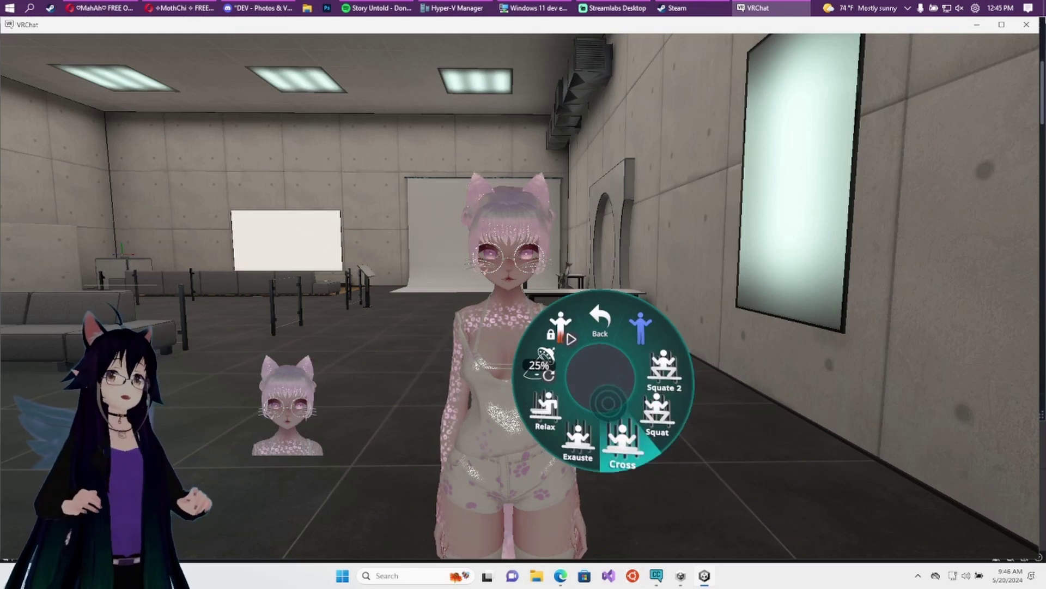
left_click(608, 403)
key("r")
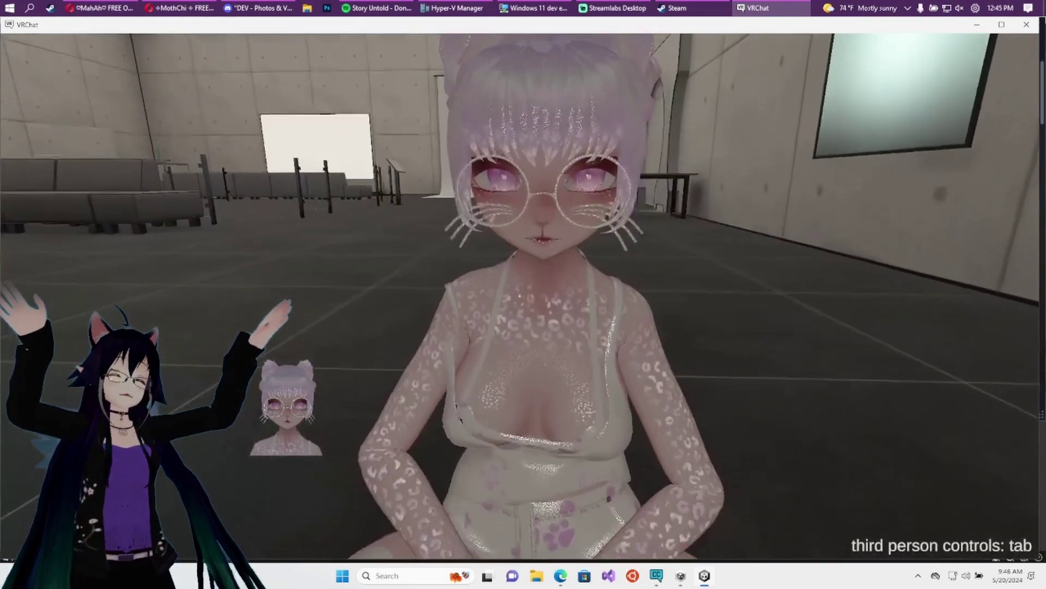